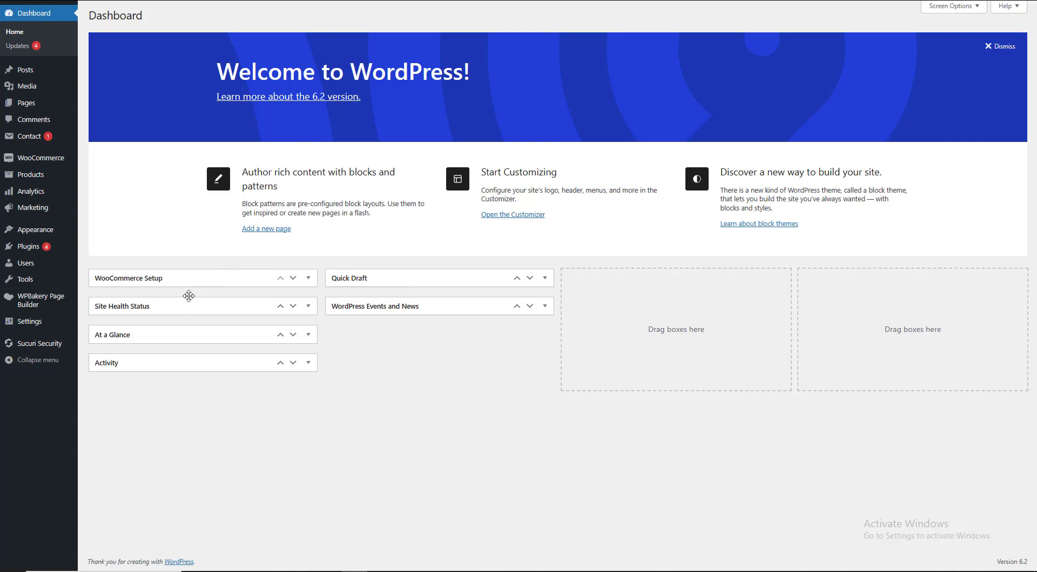
Open the product list and view the Divi Ninja Tee's full edit page and its quick edit form without changing anything
mouse_move(22, 174)
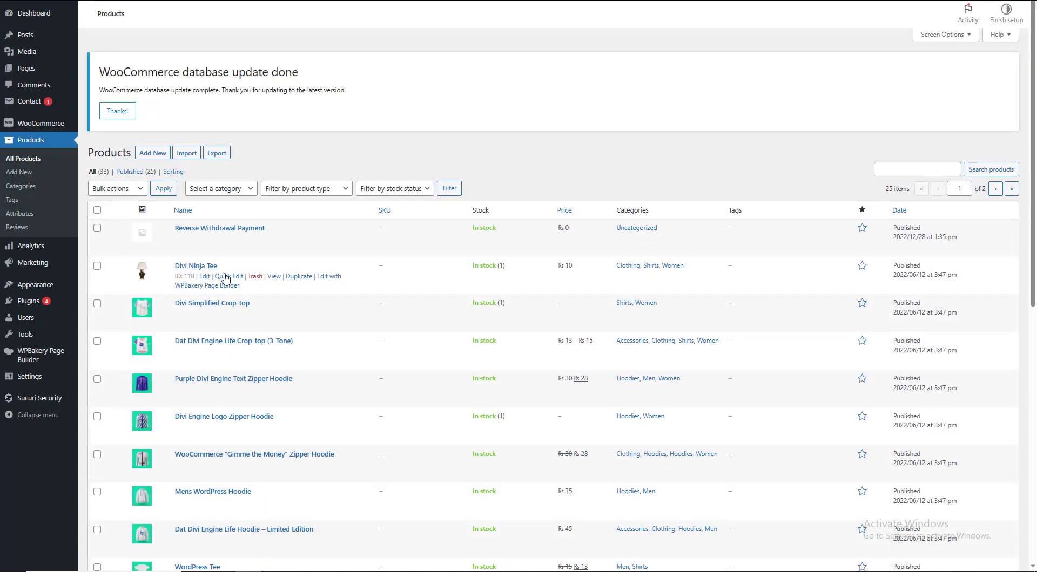
right_click(204, 278)
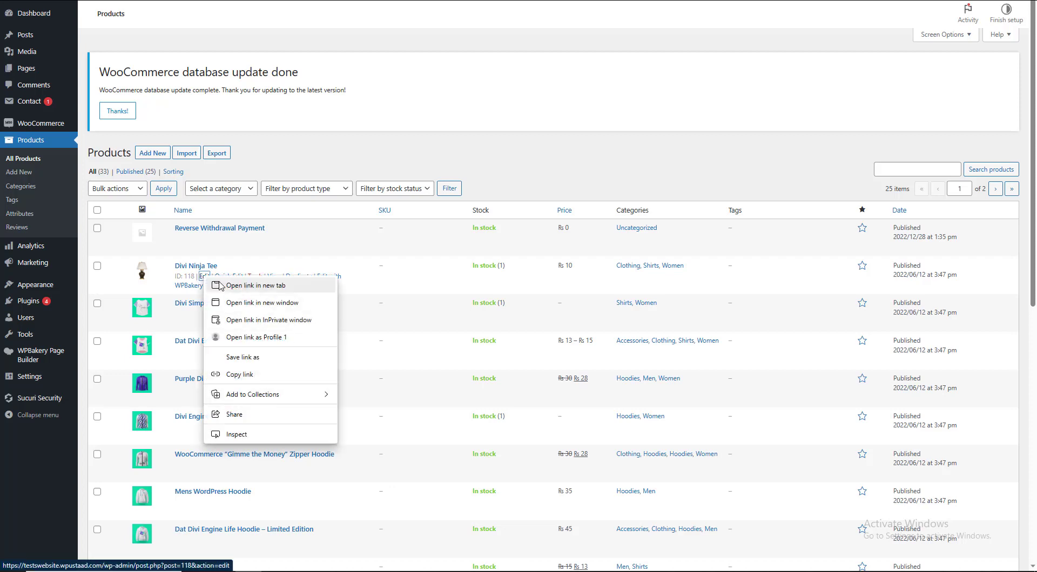
click(224, 284)
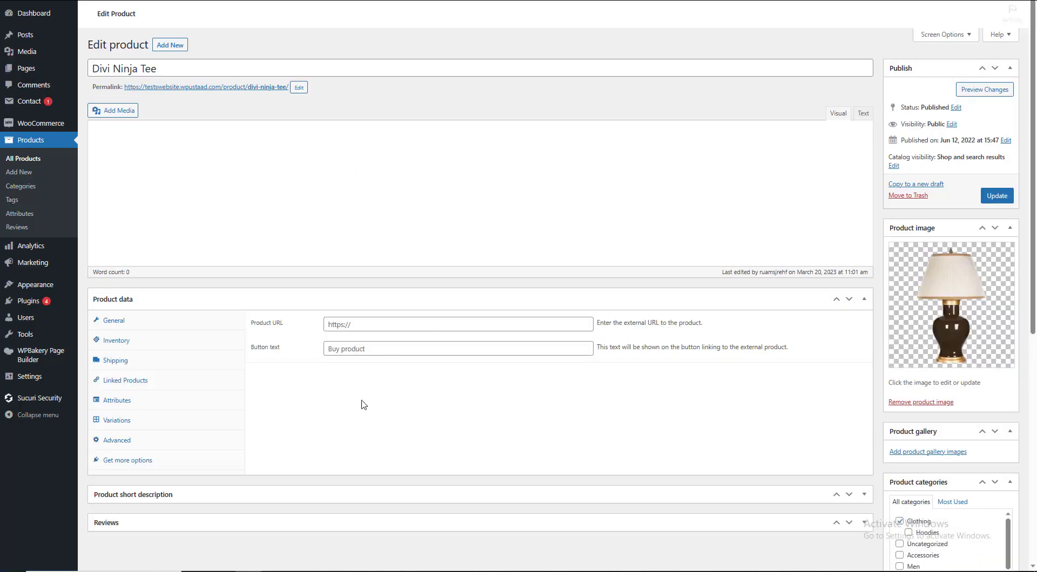
key(ctrl+shift+Tab)
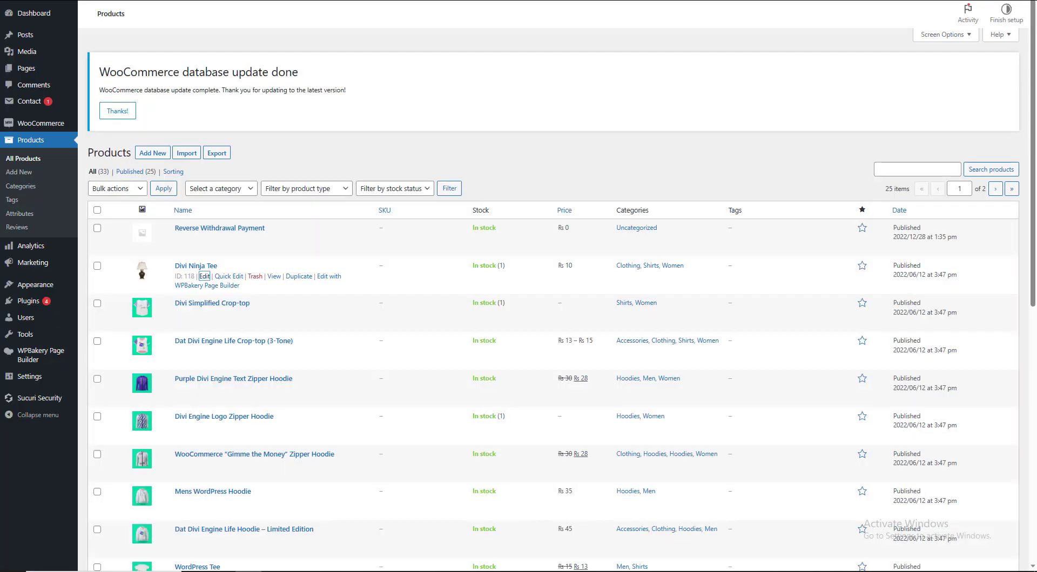
click(231, 276)
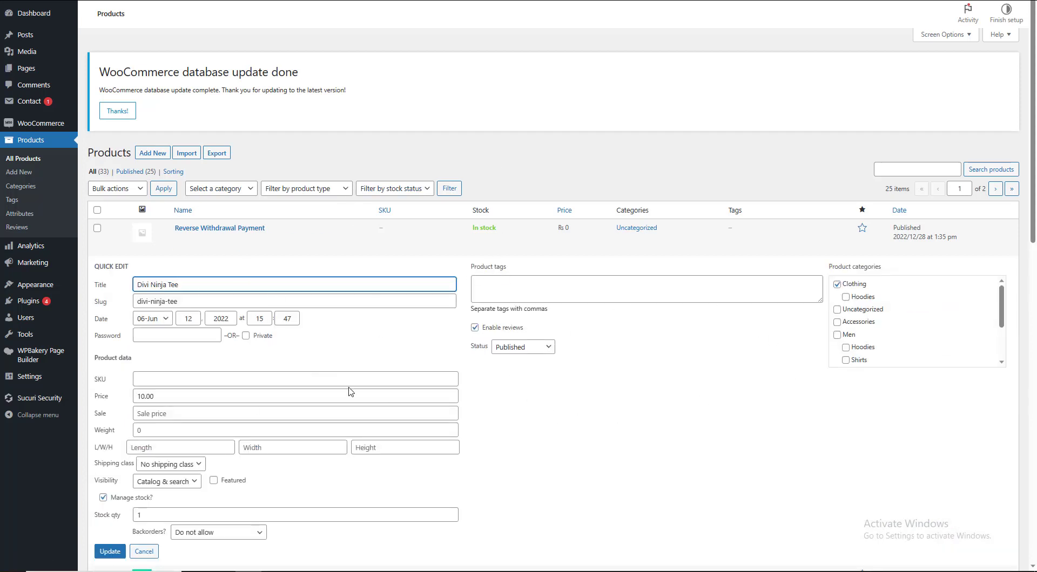
click(144, 551)
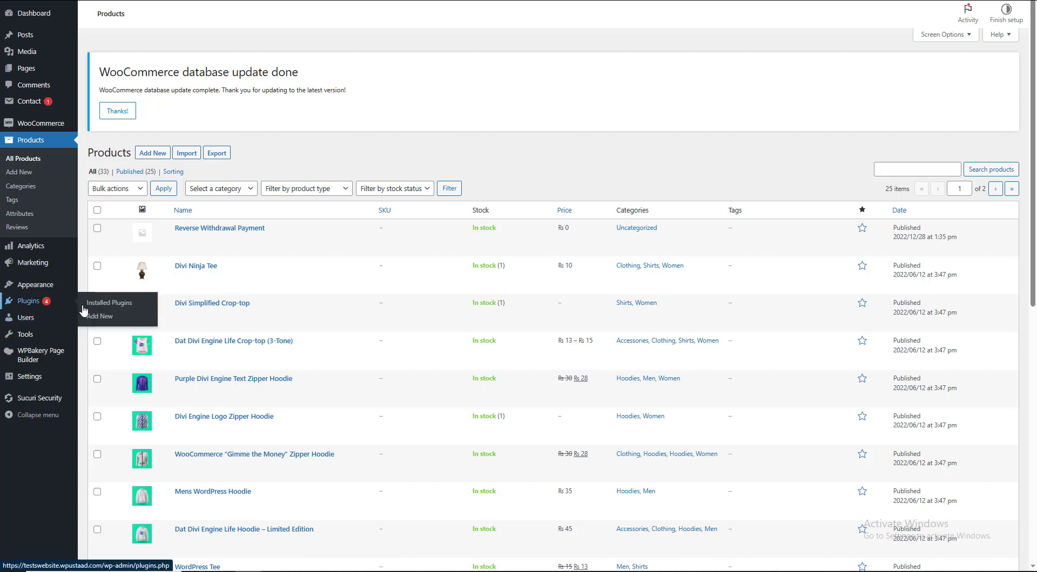
Search the plugin directory for "Bulky – Bulk Edit Products for WooCommerce" and activate that plugin
click(83, 307)
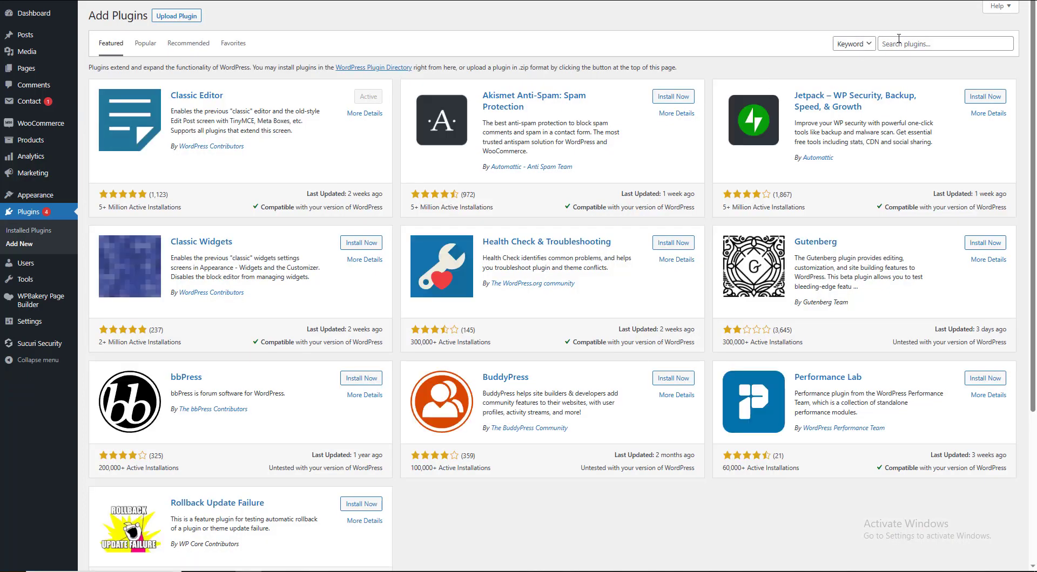
right_click(898, 42)
click(930, 128)
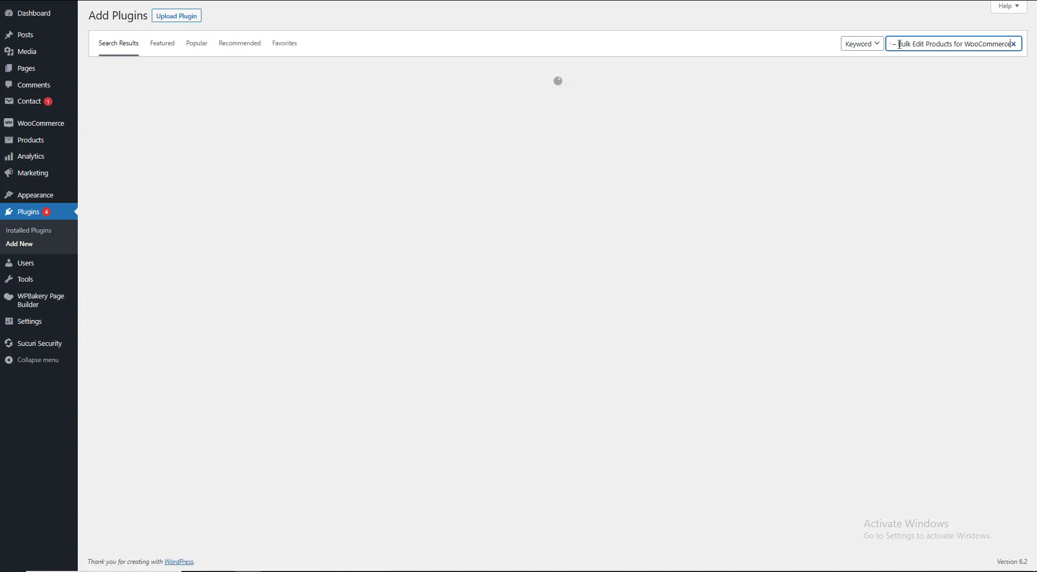
drag(898, 44, 855, 46)
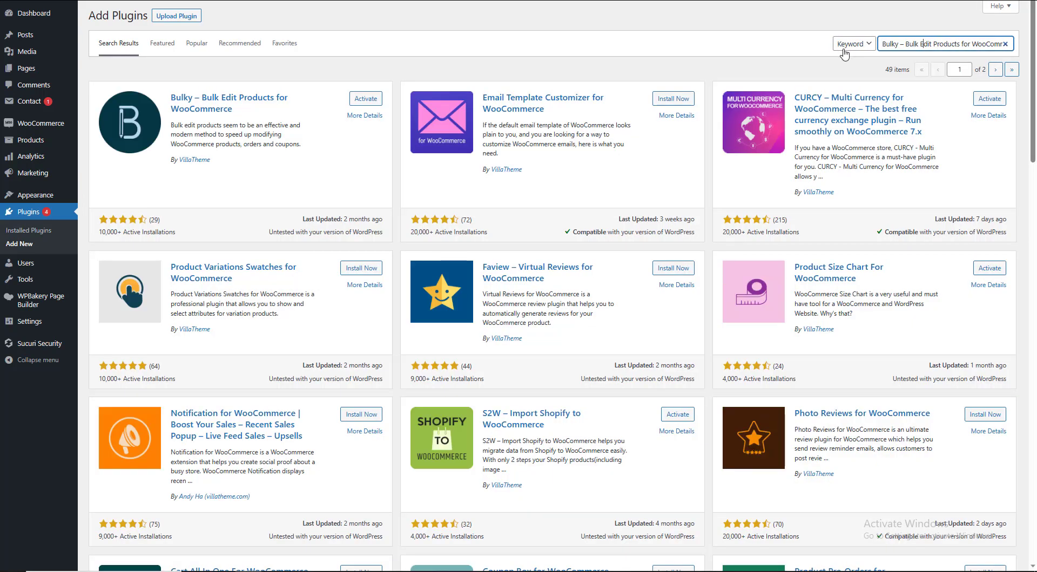
click(371, 100)
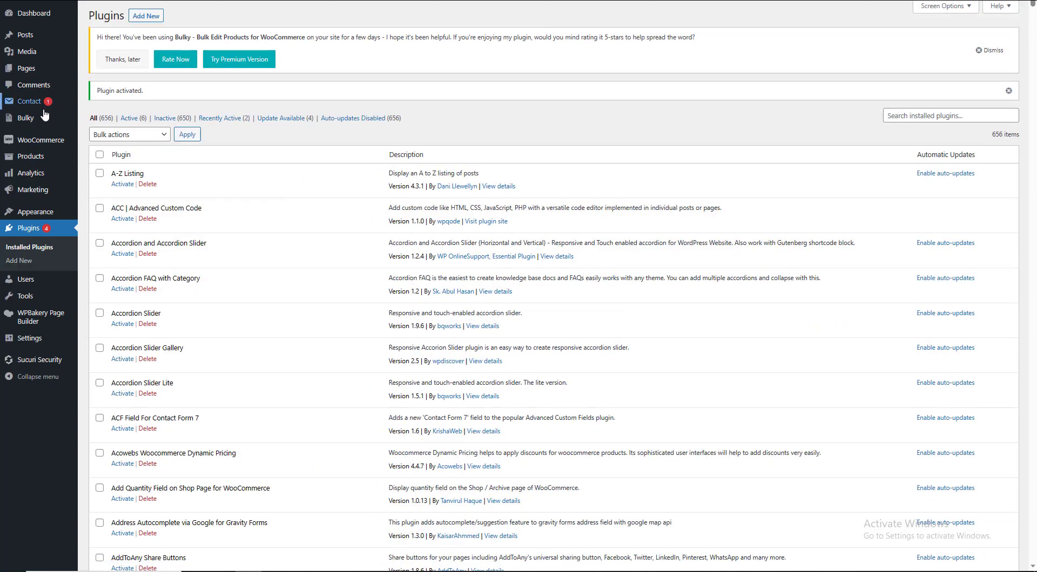
Open Bulky's products bulk editor from the product list and look across all columns of its table
mouse_move(45, 116)
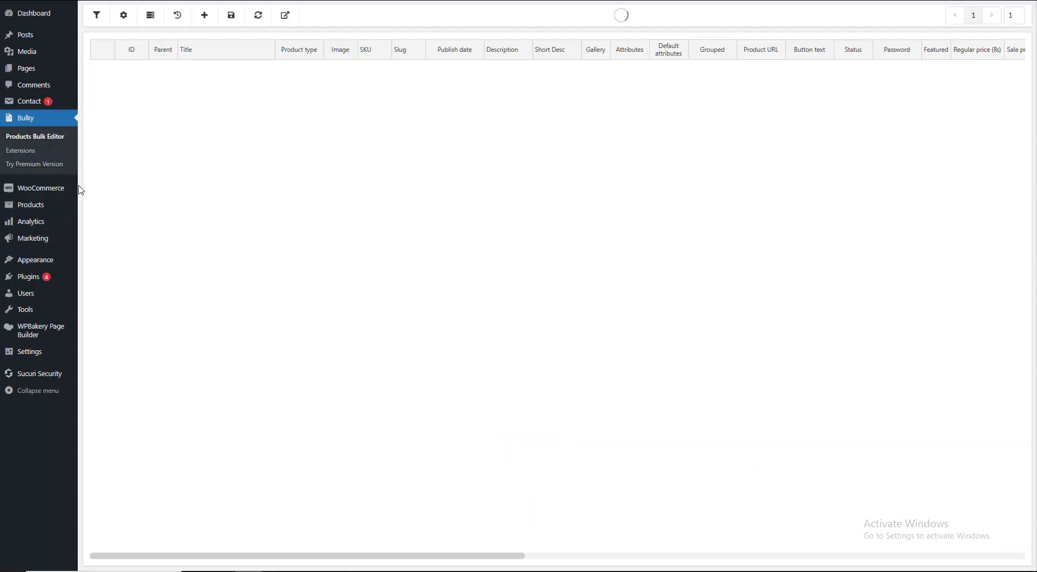
mouse_move(20, 208)
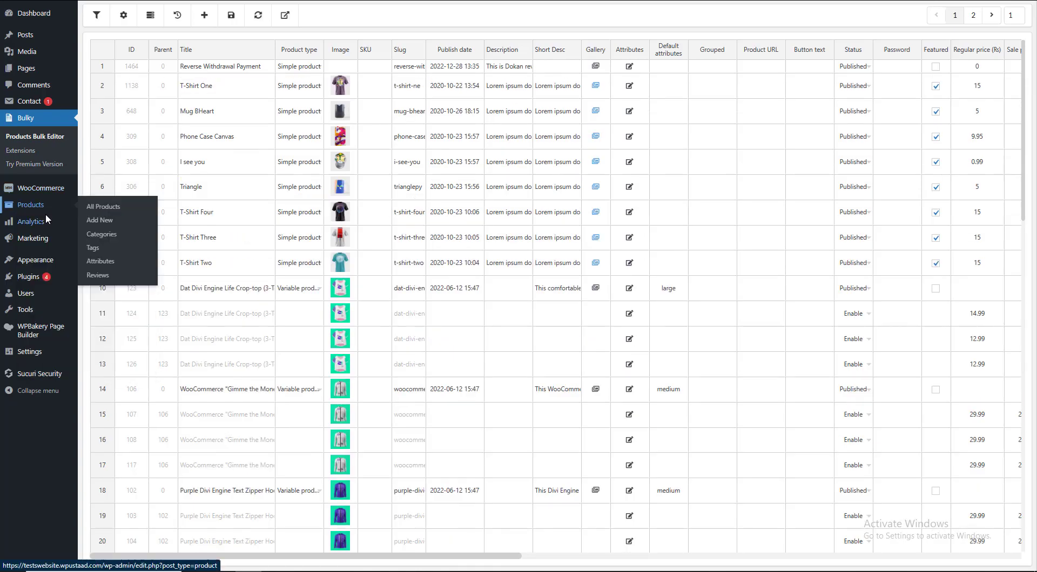
click(22, 206)
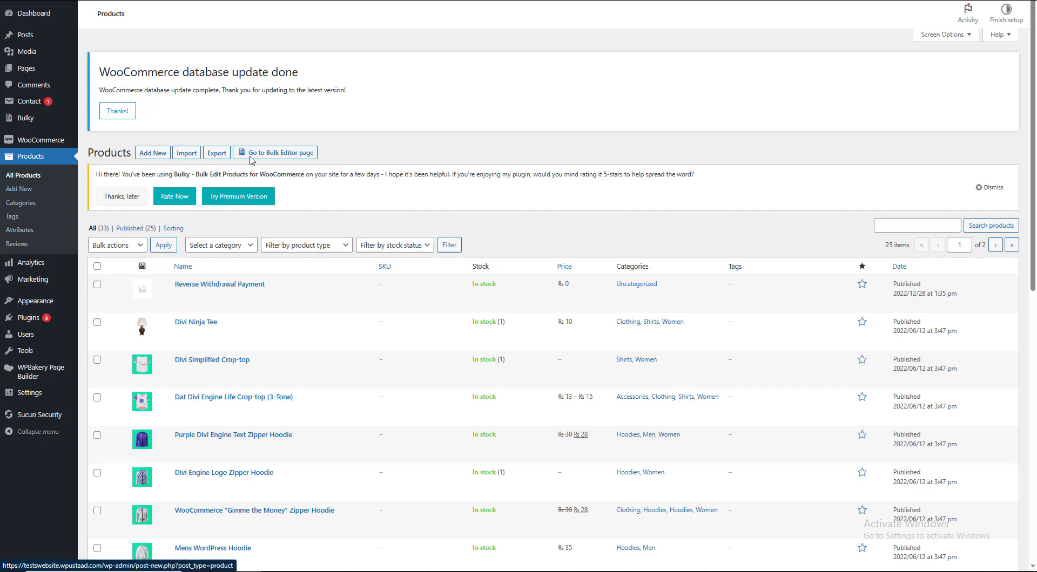
click(272, 155)
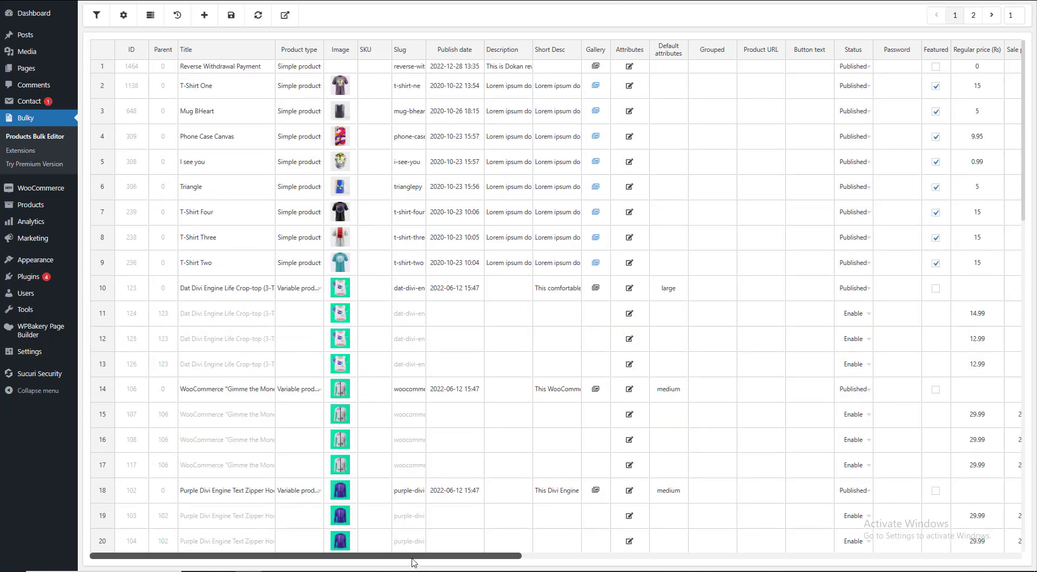
drag(414, 562, 1034, 561)
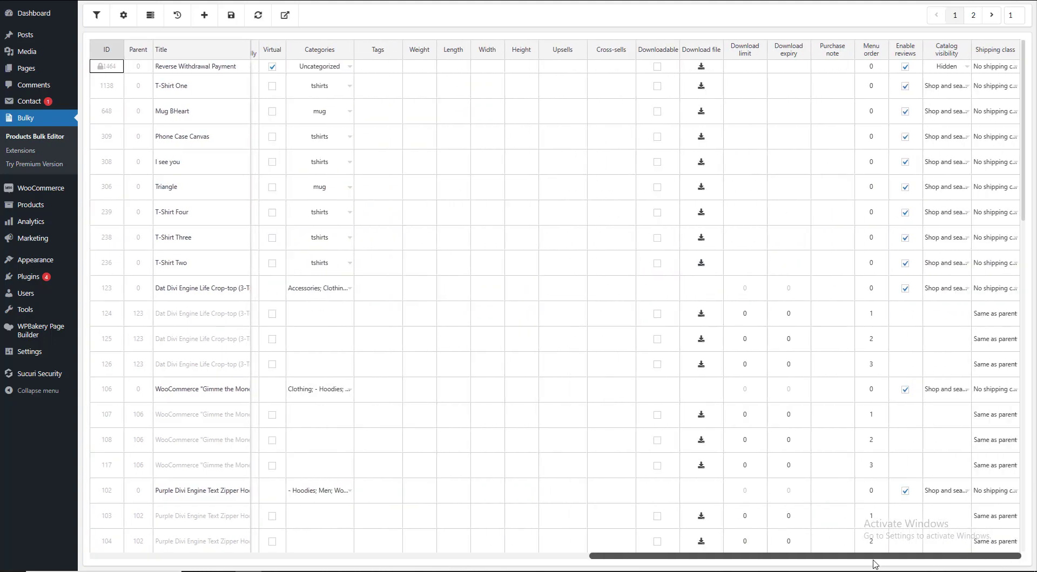
drag(873, 563, 363, 566)
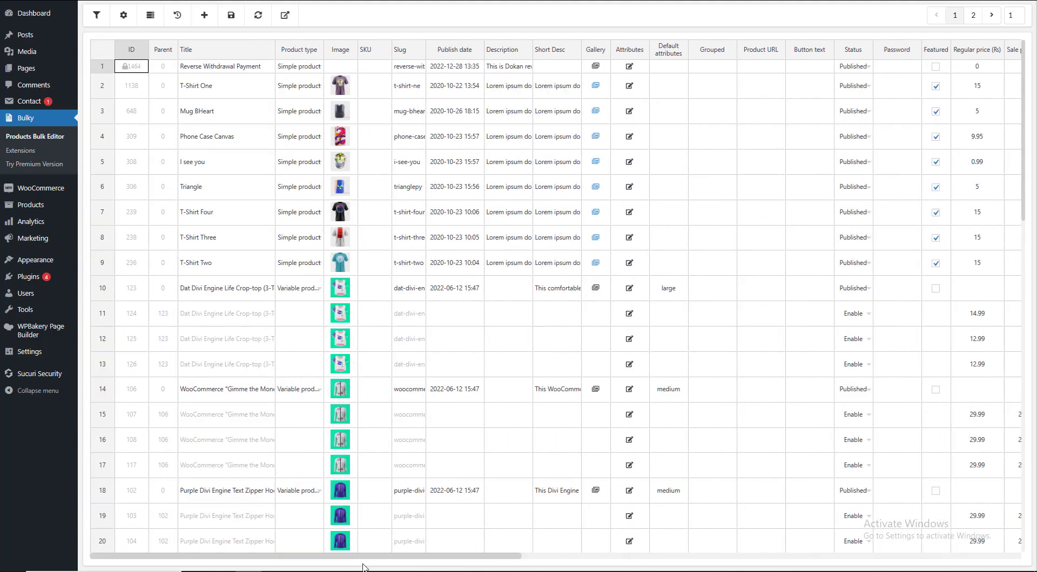
Change the title of the product T-Shirt One to "T-Shirt Oness" and save the table
double_click(218, 87)
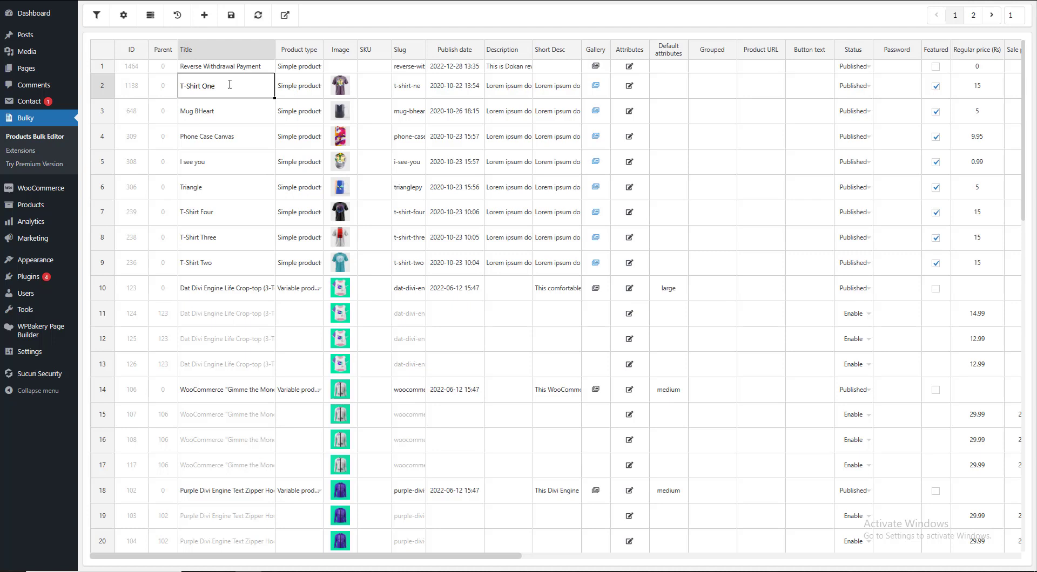
text(ss)
click(245, 143)
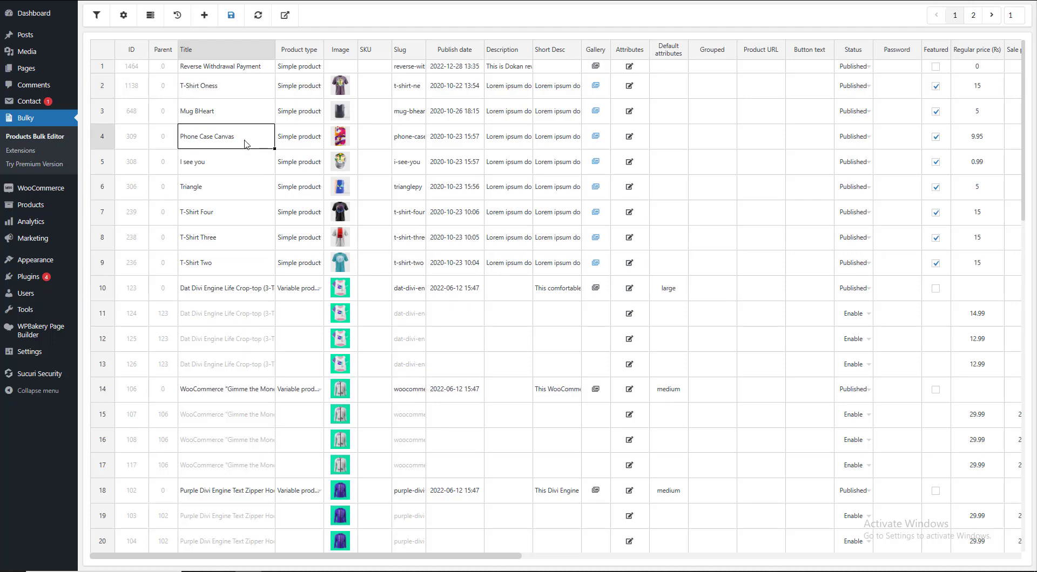
click(229, 16)
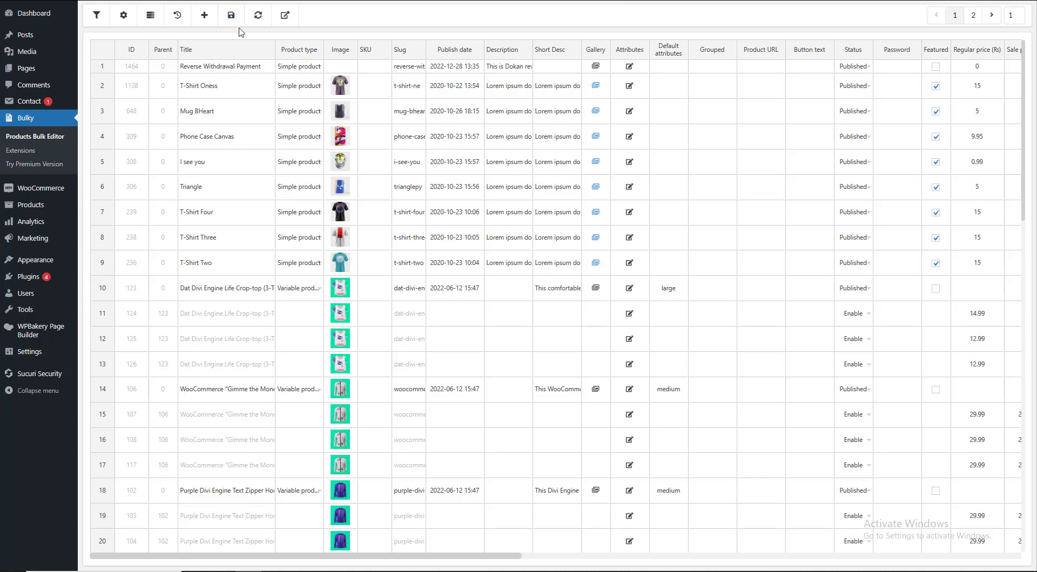
Open the prompt for a new product's name and dismiss it without adding a product
click(205, 17)
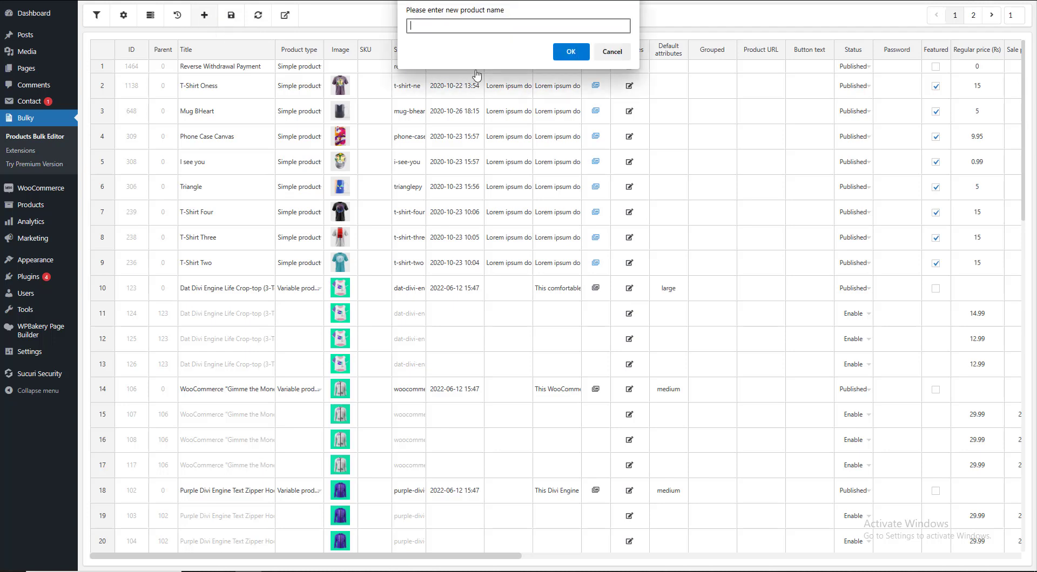
click(622, 56)
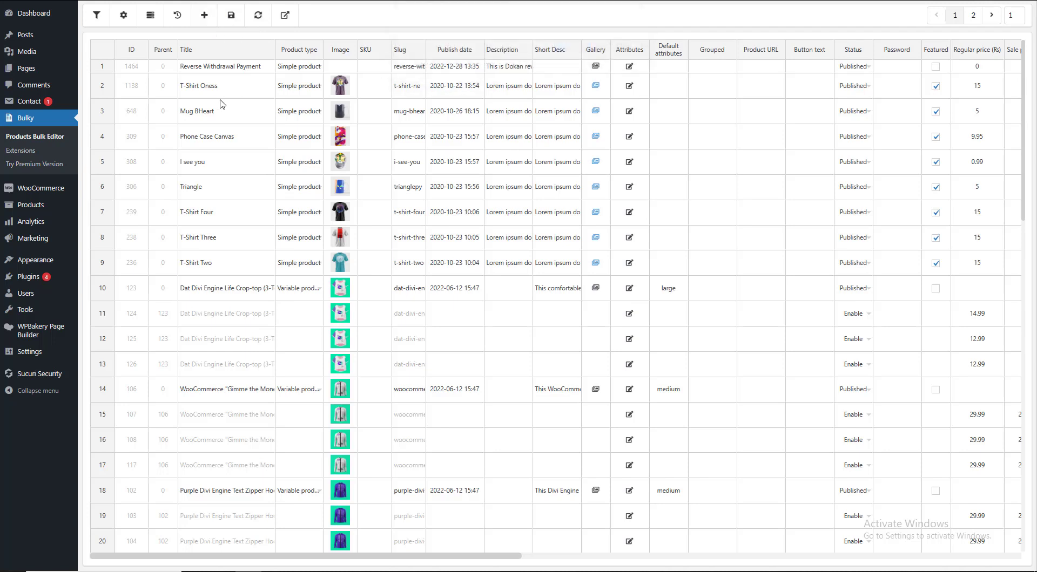
Check the ID, Parent, Title and Product type cells of the Reverse Withdrawal Payment product, including the product type choices
click(135, 68)
click(162, 68)
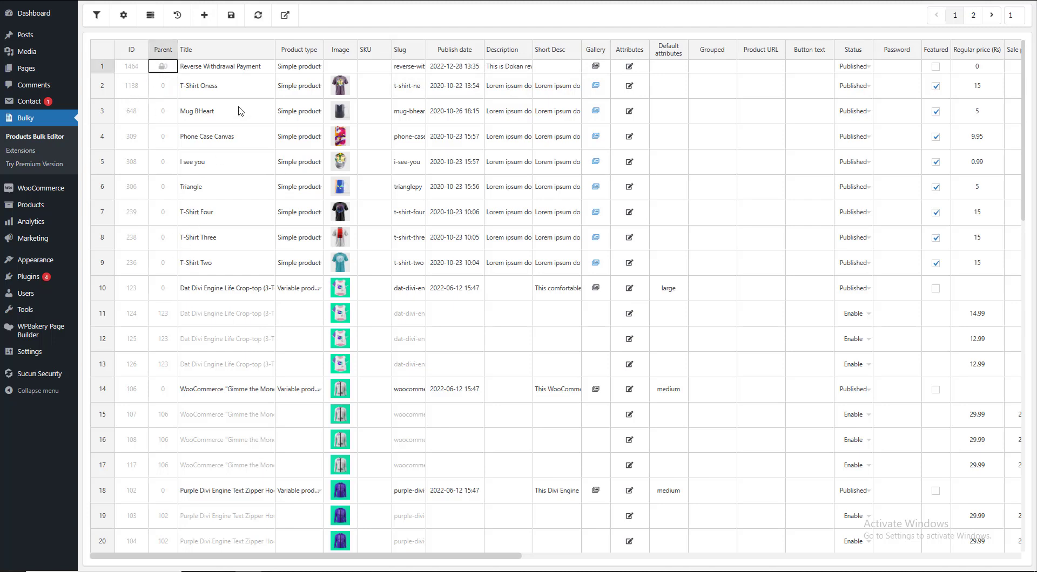
click(207, 70)
click(297, 67)
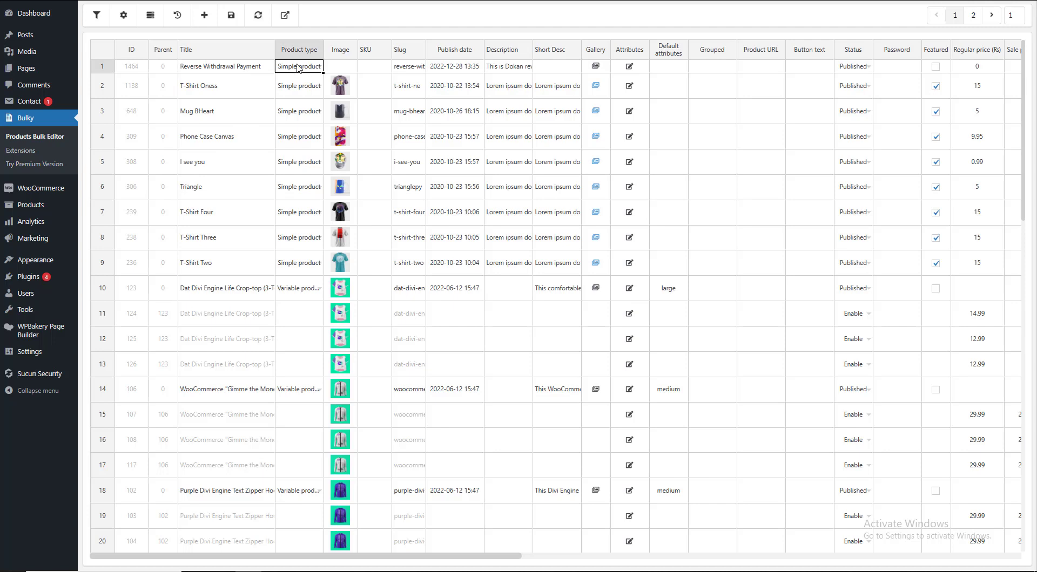
double_click(298, 67)
click(303, 175)
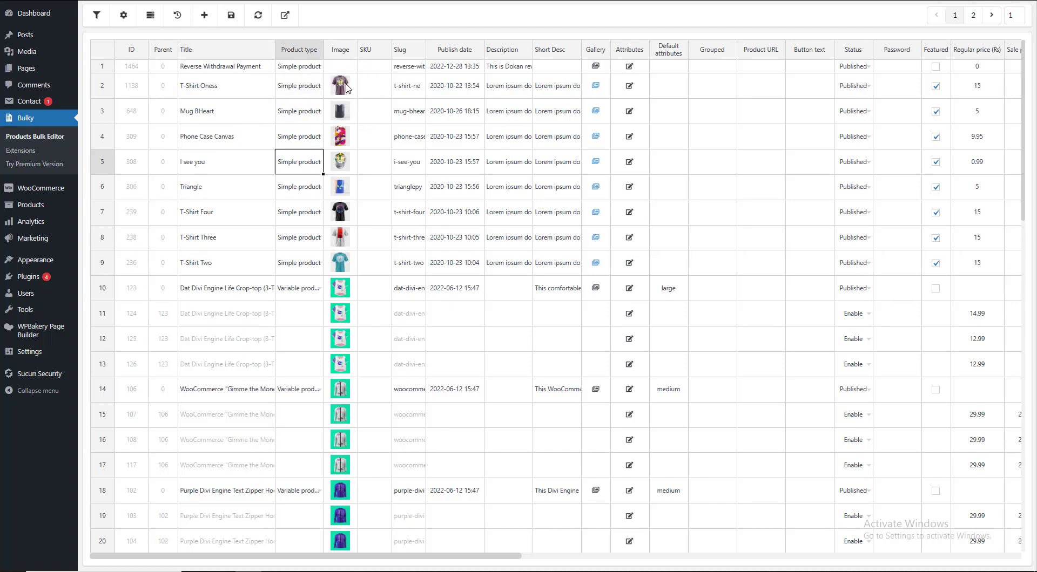
Replace the T-Shirt Oness product image with the table lamp picture from the media library
click(346, 86)
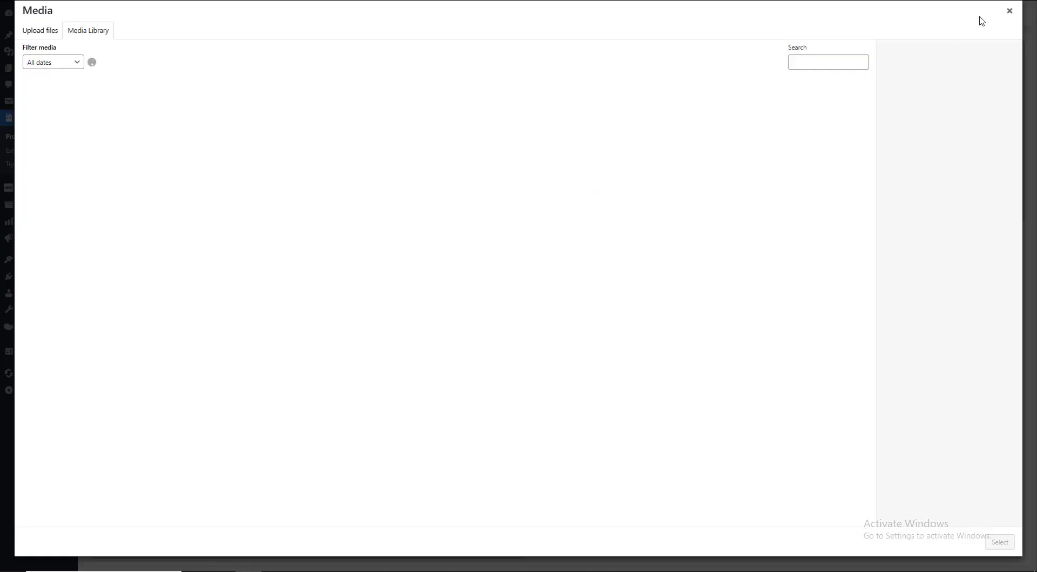
click(1008, 11)
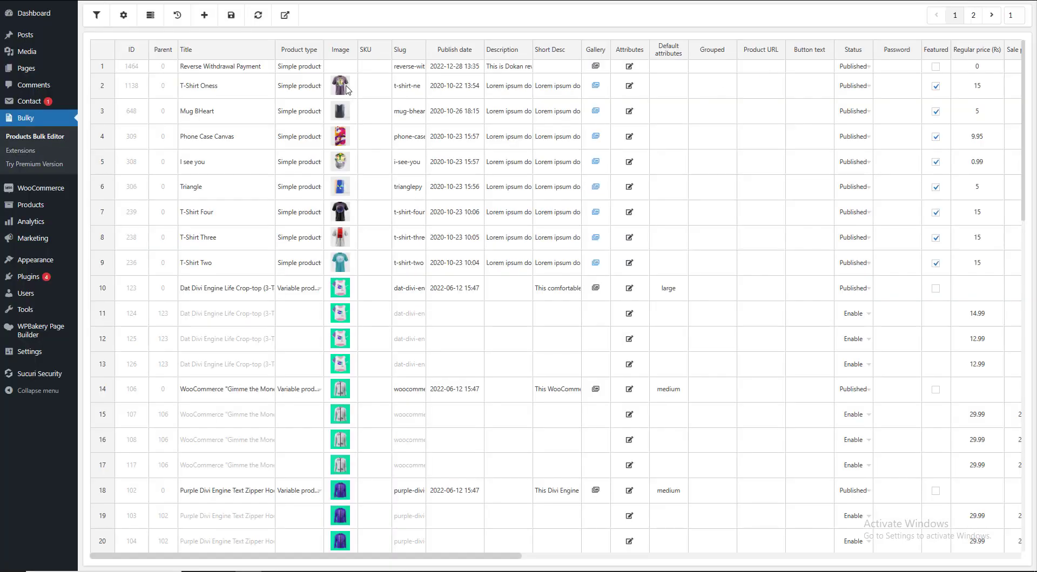
click(346, 90)
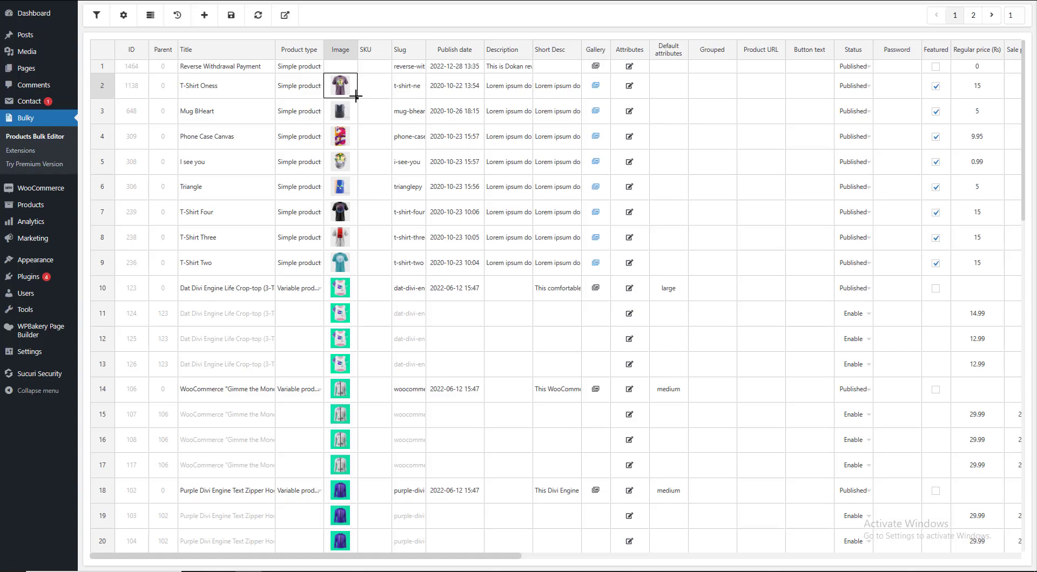
click(346, 92)
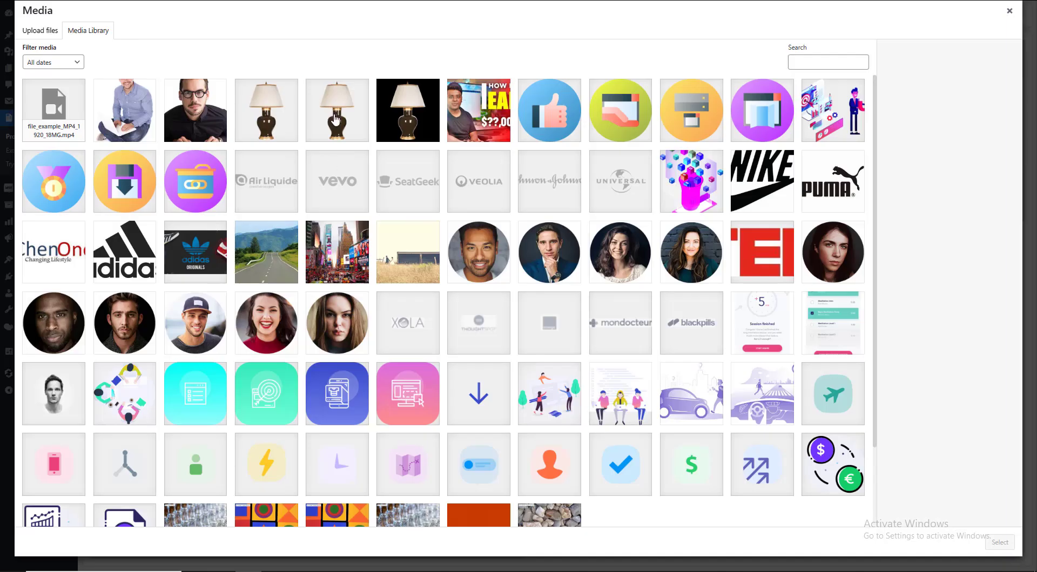
click(1000, 542)
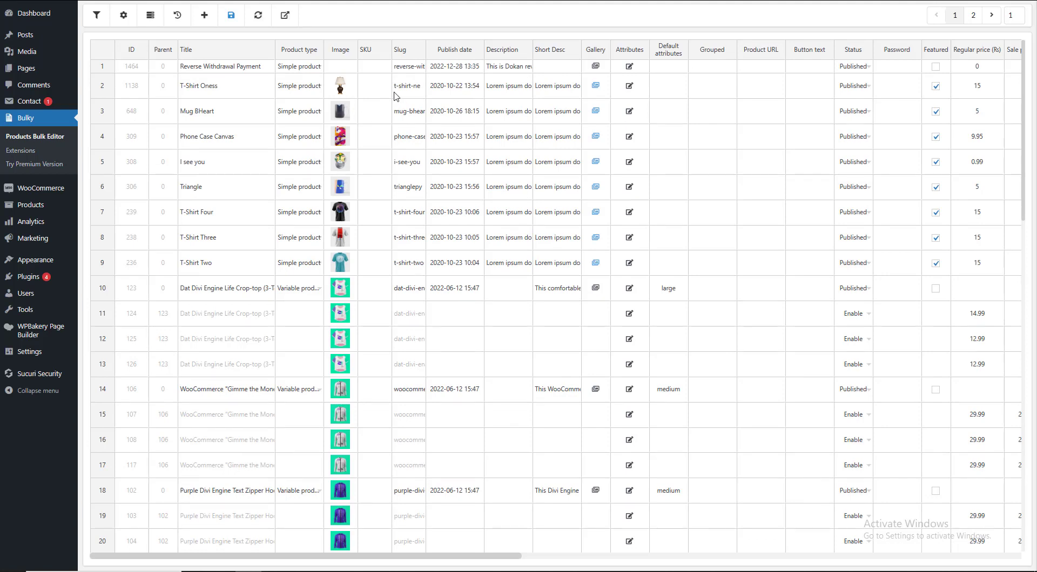
Add the round purple icon image from the media library to the T-Shirt Oness product gallery
click(406, 91)
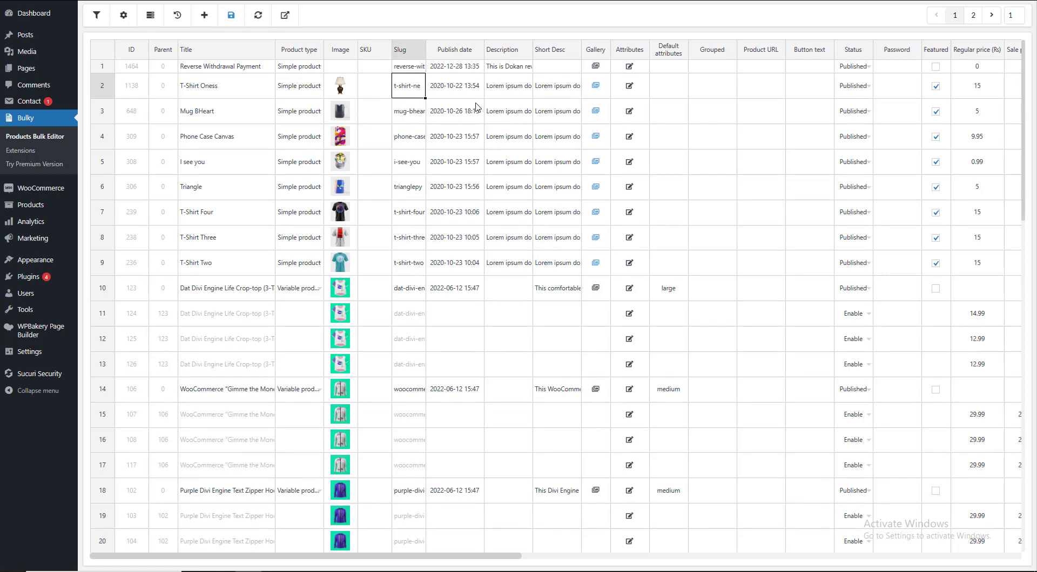
click(596, 89)
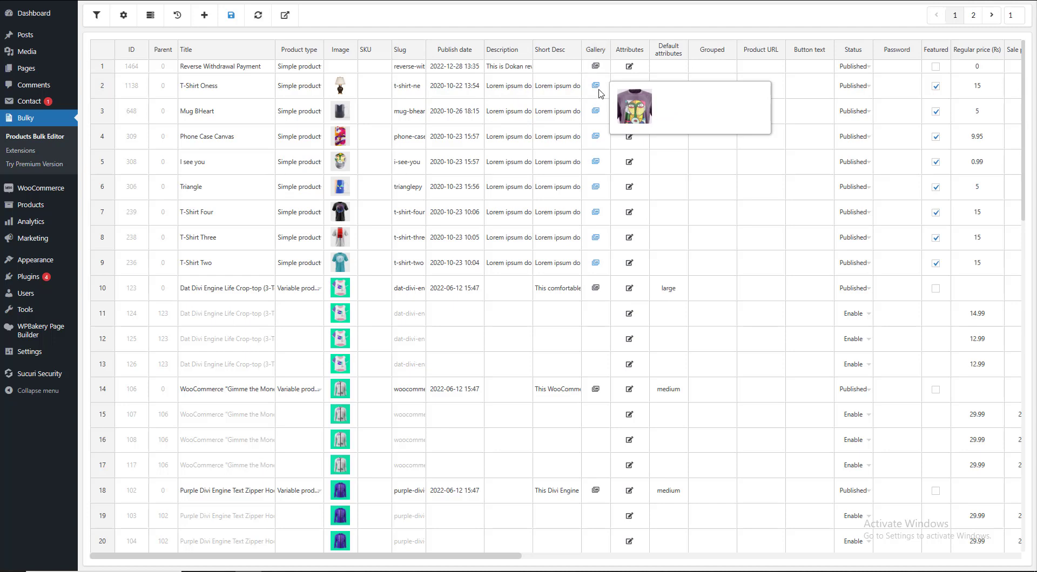
click(599, 94)
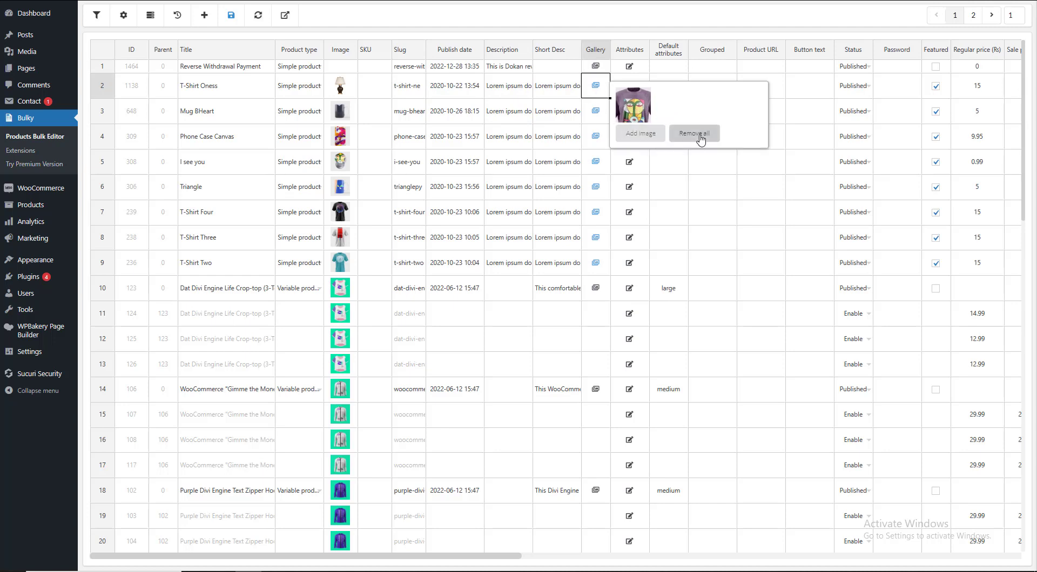
click(633, 135)
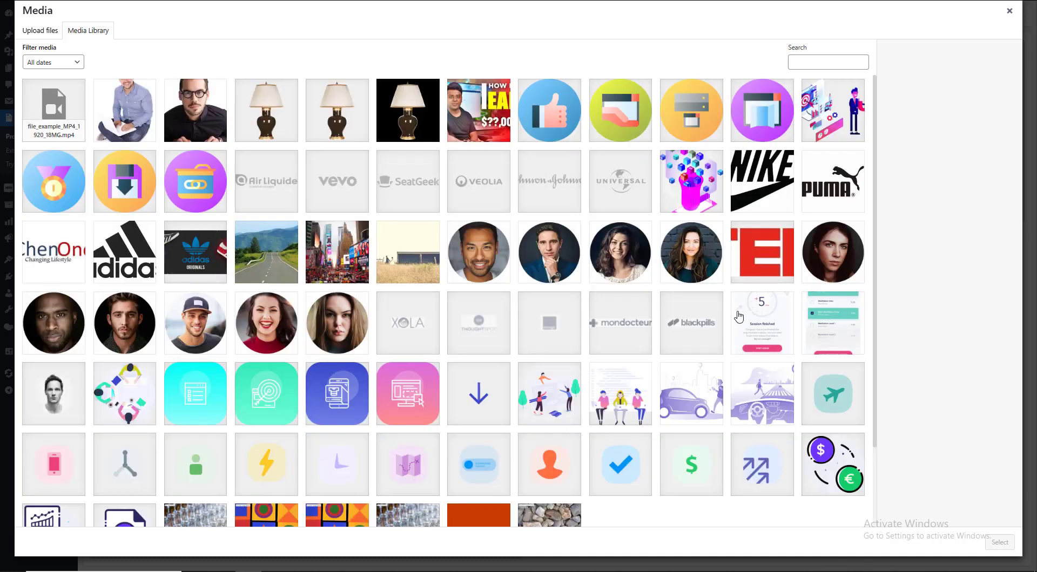
click(763, 114)
click(1000, 543)
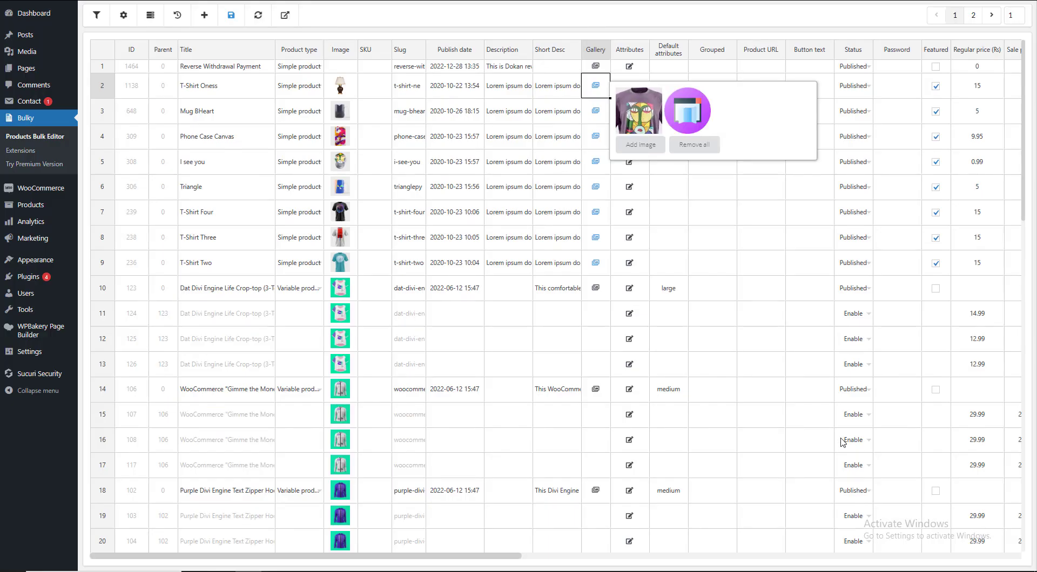
click(741, 222)
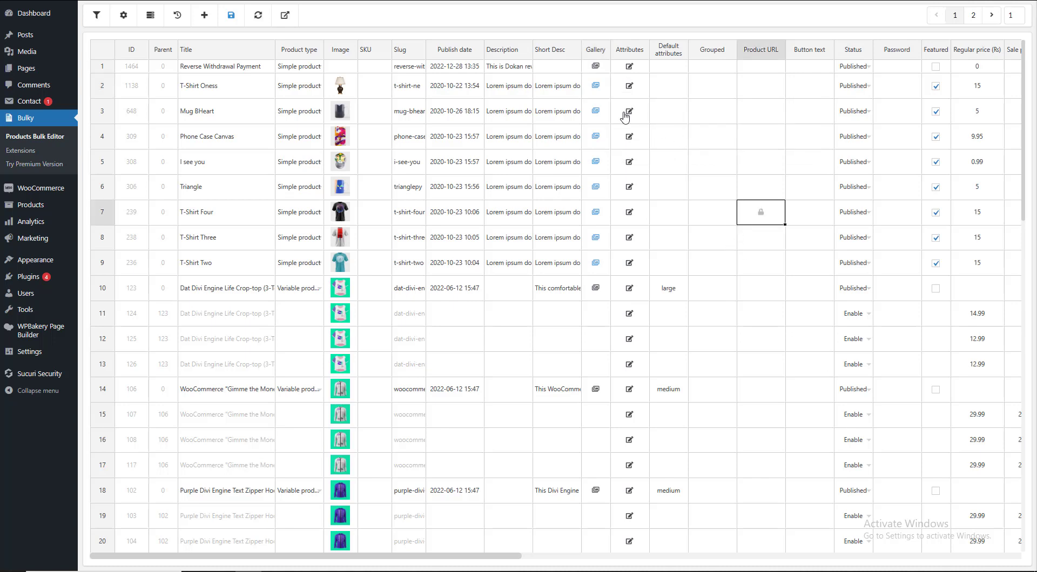
click(593, 84)
click(732, 205)
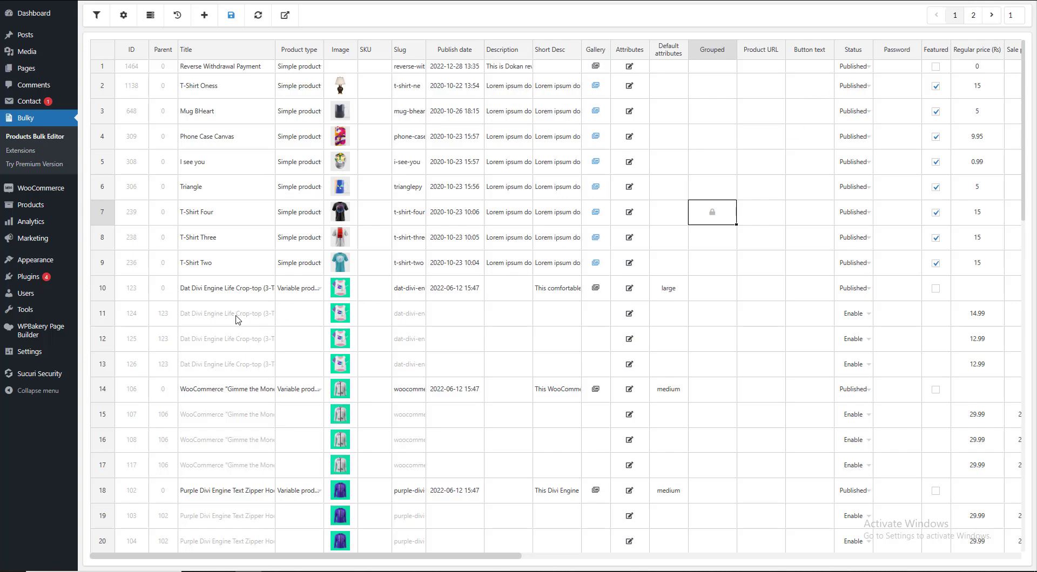
Add a Brand attribute with the values Divi Engine and WooCommerce to the Reverse Withdrawal Payment product and recheck its saved attributes
drag(501, 556, 576, 559)
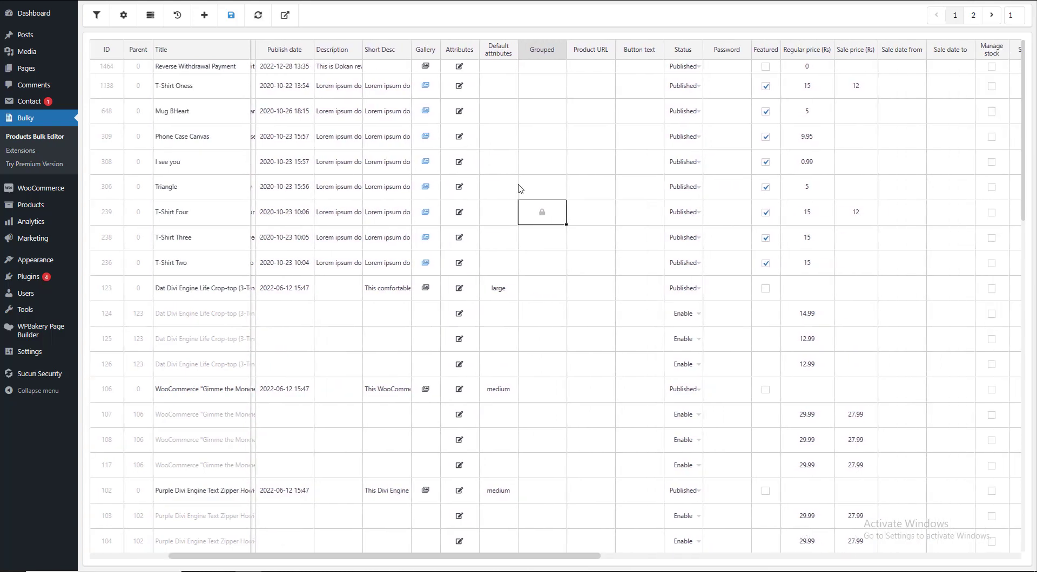
click(459, 67)
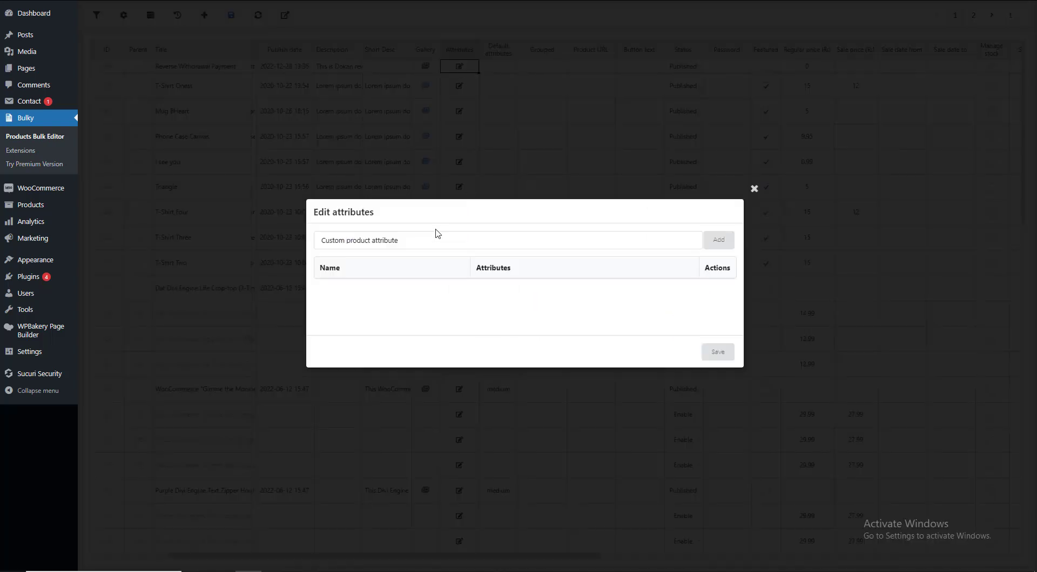
click(361, 242)
click(356, 268)
click(718, 240)
click(467, 292)
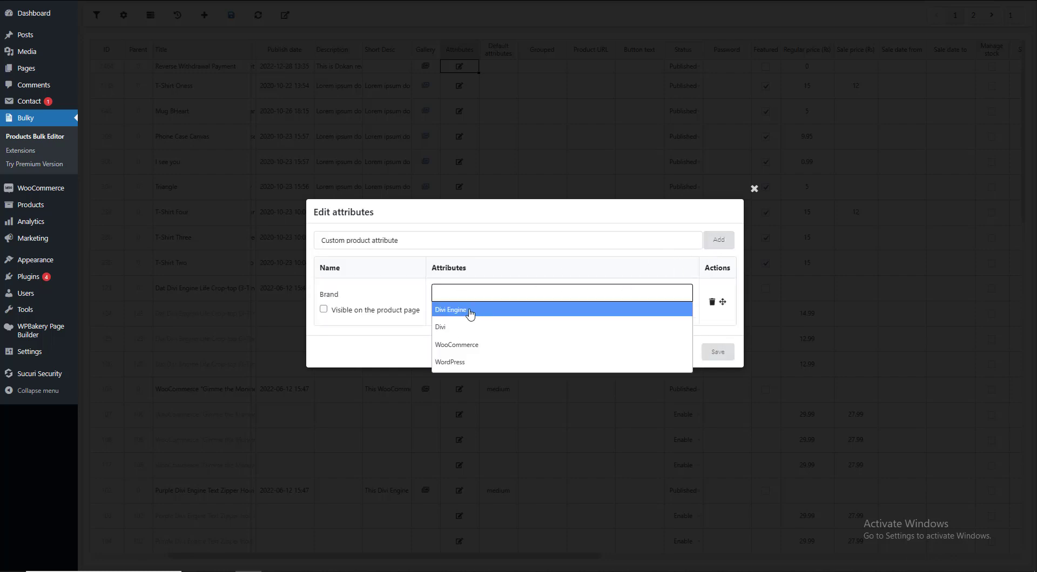
click(469, 310)
click(495, 301)
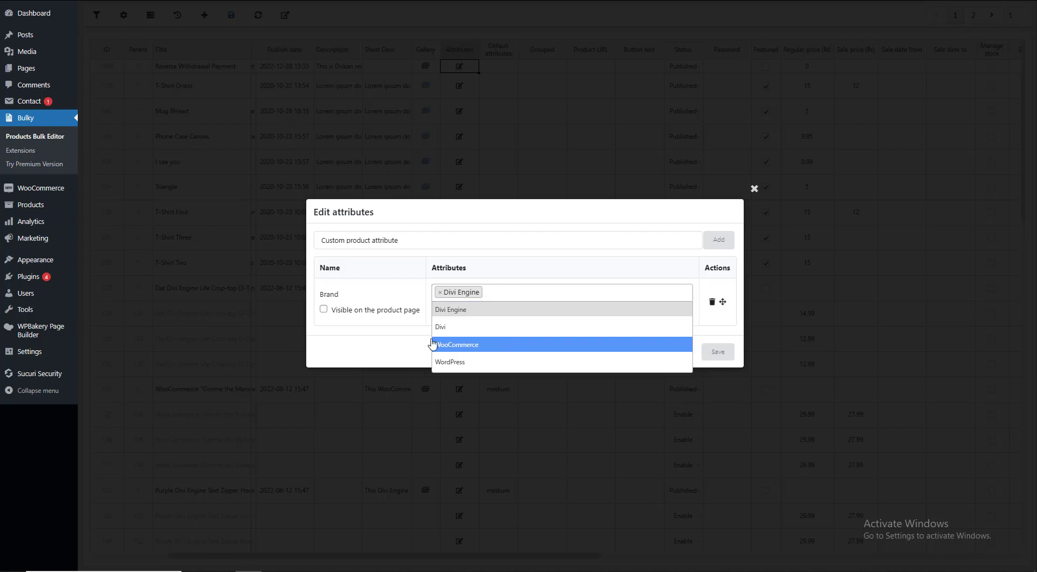
click(496, 354)
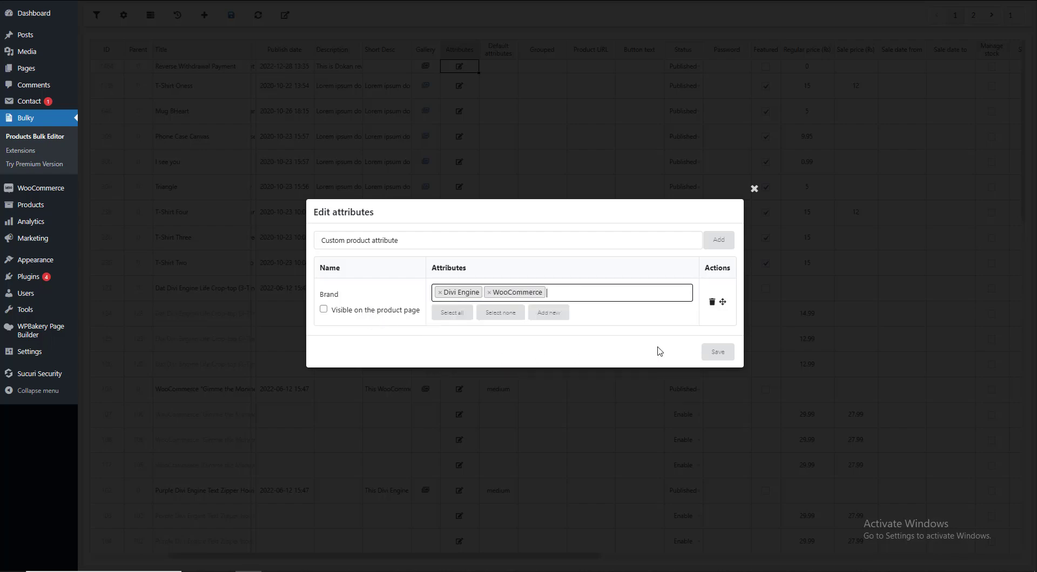
click(723, 352)
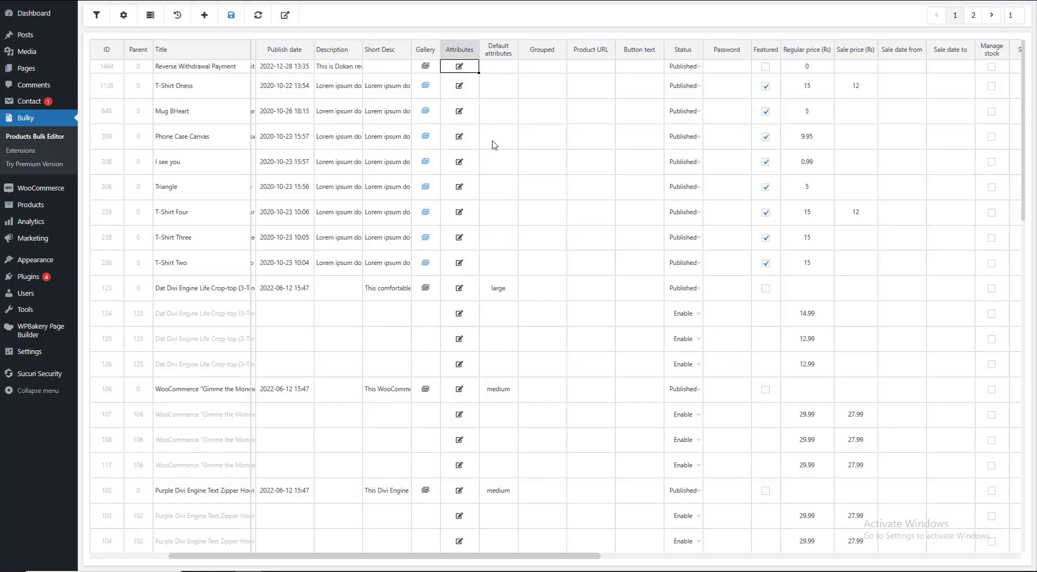
click(459, 69)
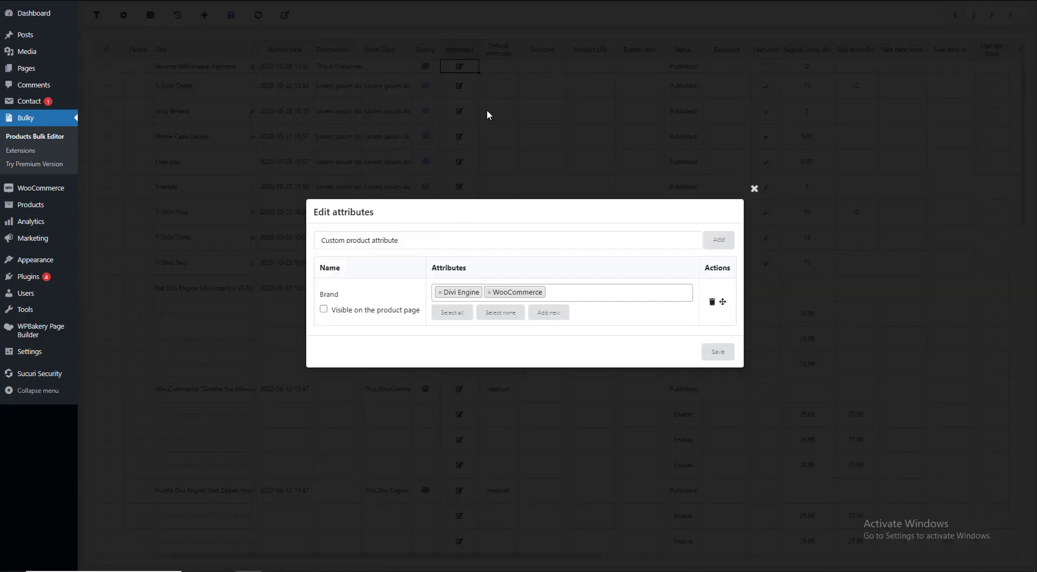
click(717, 349)
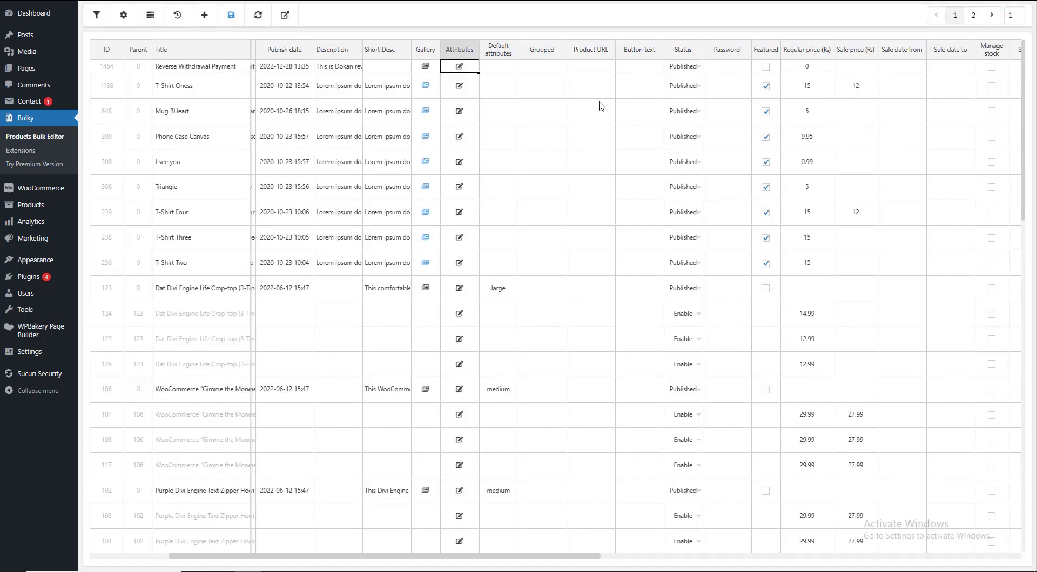
Switch the Reverse Withdrawal Payment product's status to Draft and set it back to Published
click(683, 70)
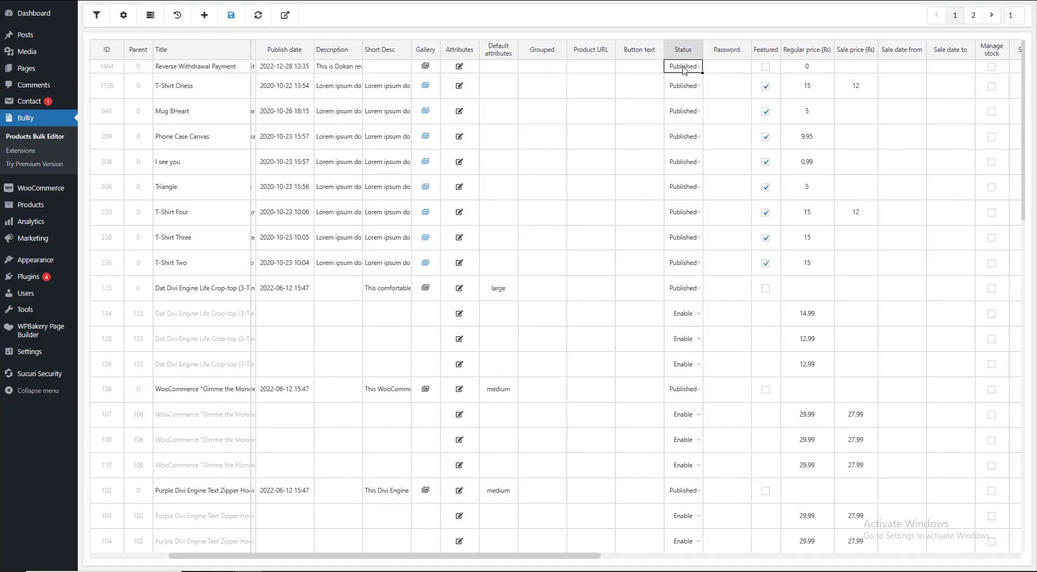
click(697, 66)
click(693, 85)
click(692, 66)
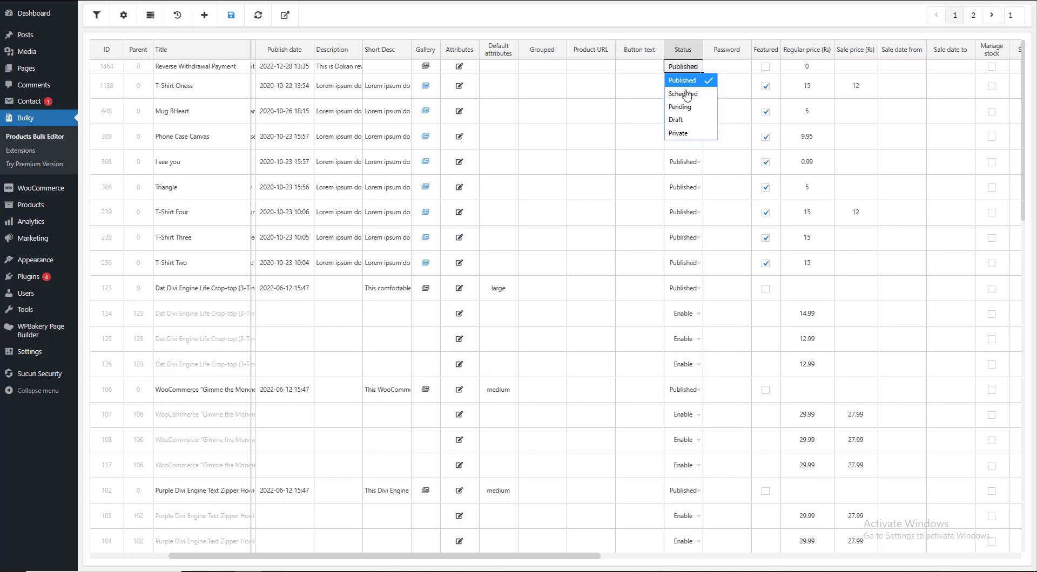
click(678, 119)
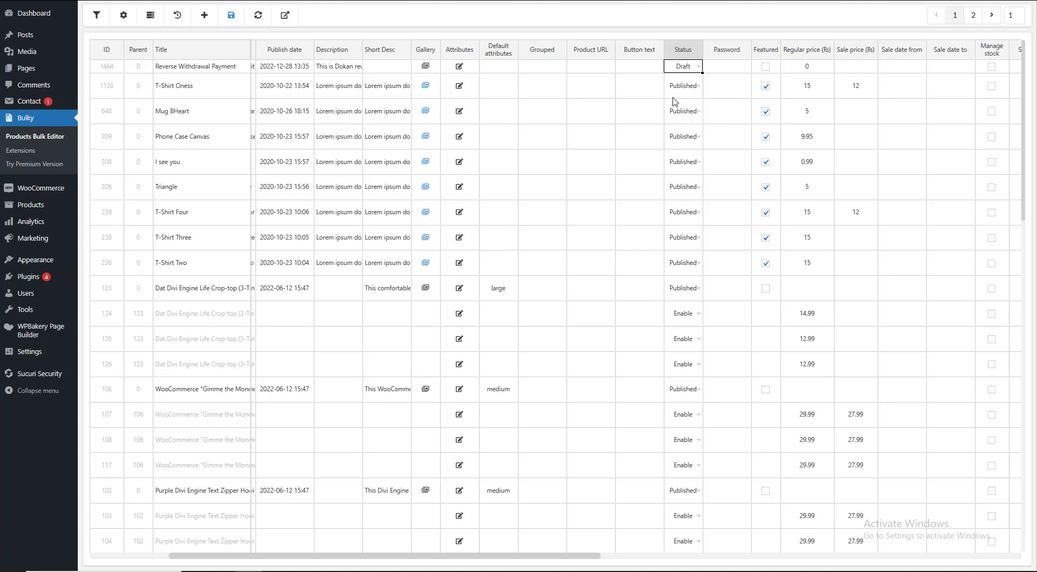
click(682, 67)
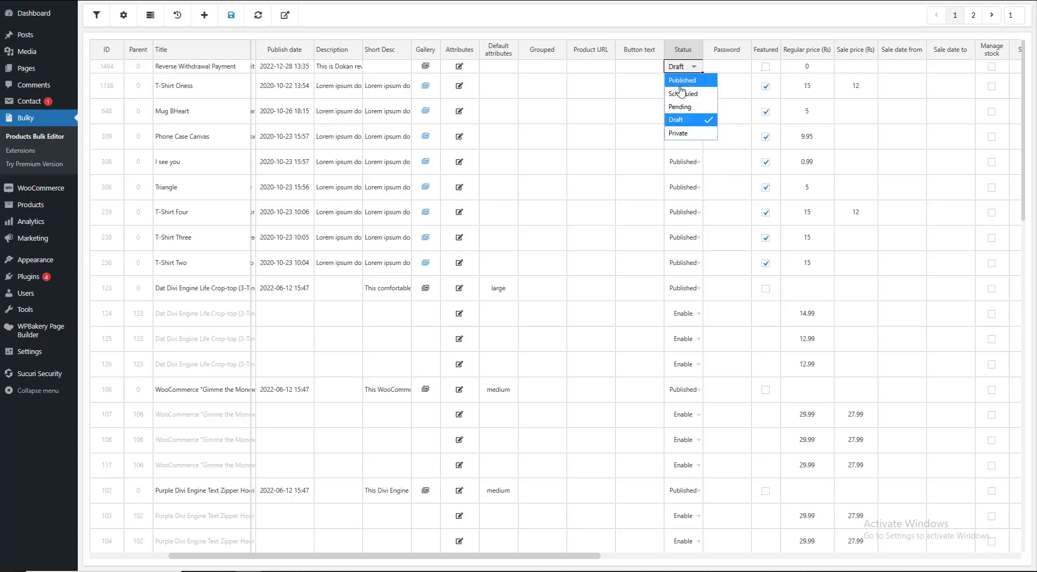
click(681, 81)
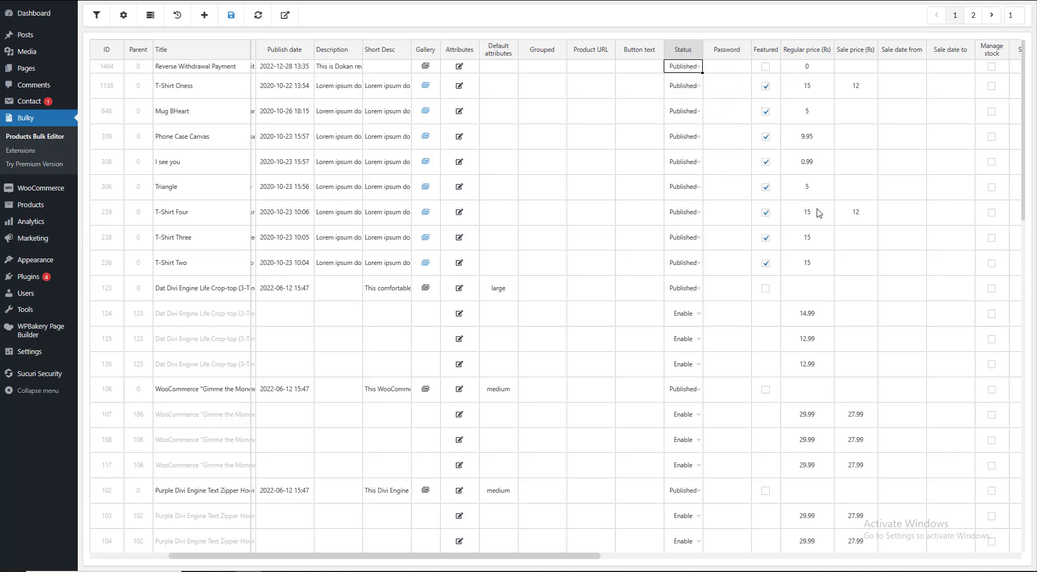
Set the regular price of the Reverse Withdrawal Payment product to 5454
click(805, 67)
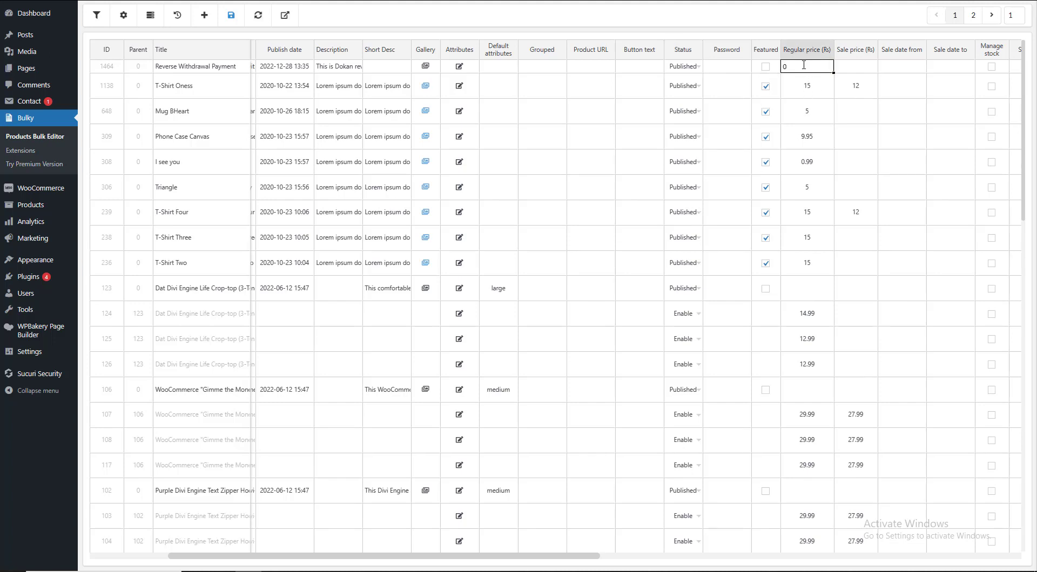
click(652, 117)
click(810, 67)
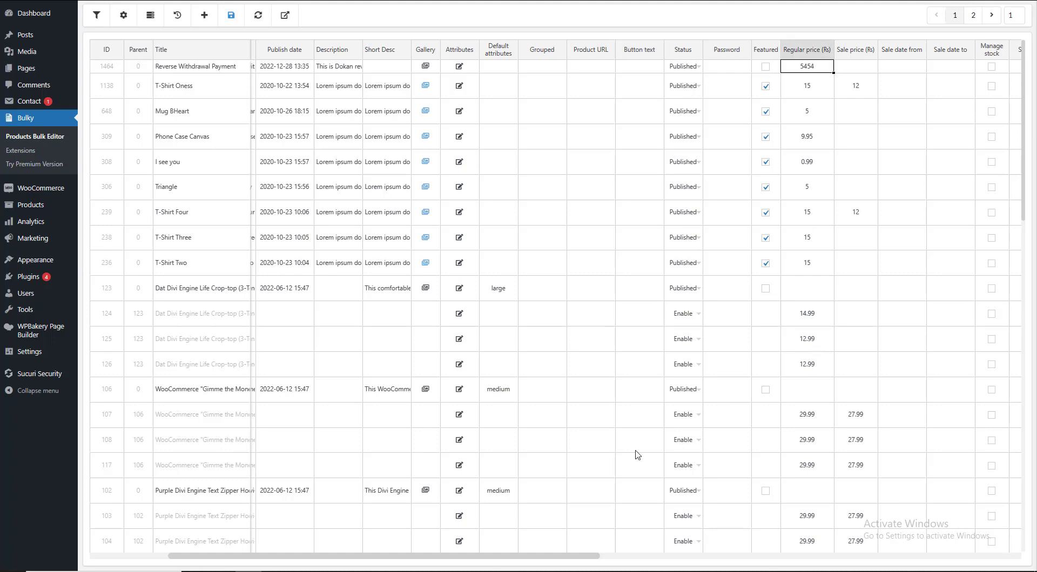
Set the stock quantity of the Reverse Withdrawal Payment product to 345
click(575, 550)
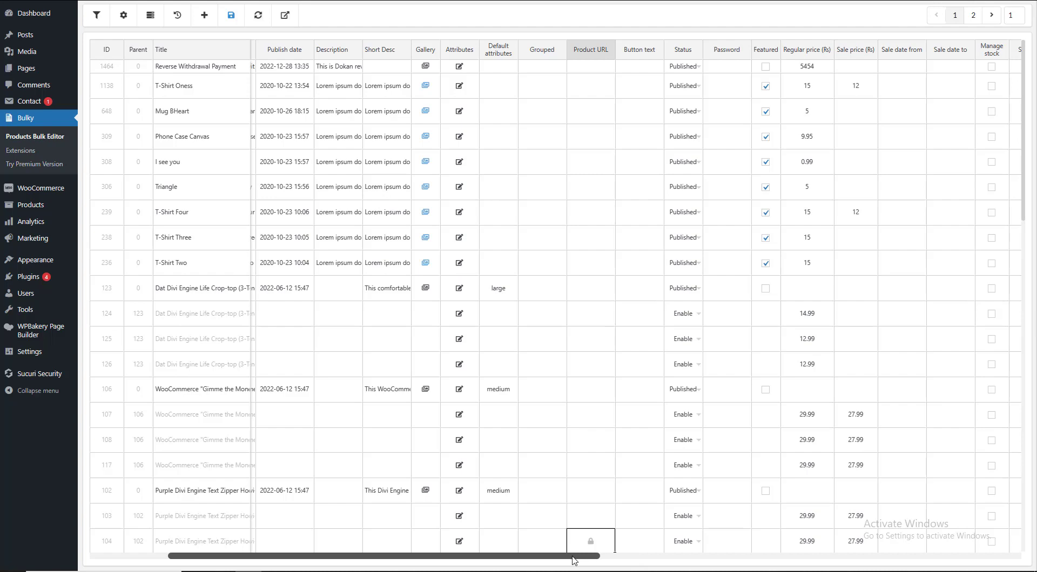
drag(574, 561, 758, 469)
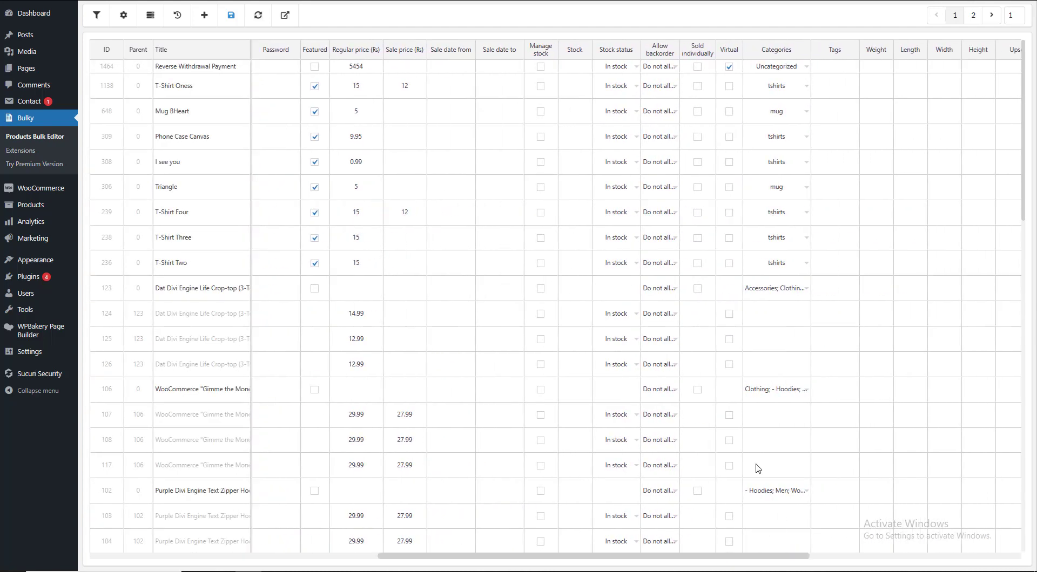
click(577, 66)
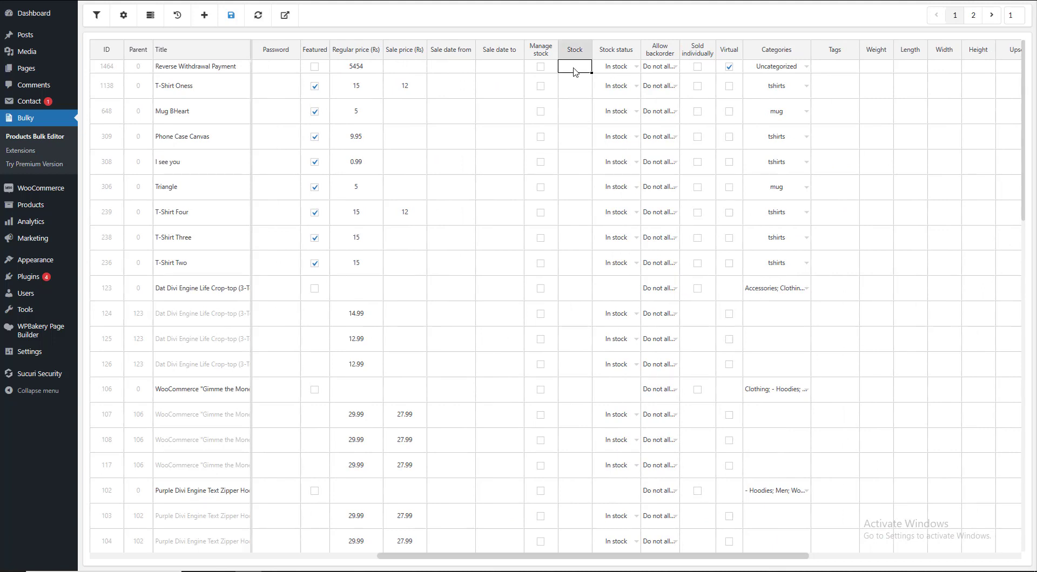
text(345)
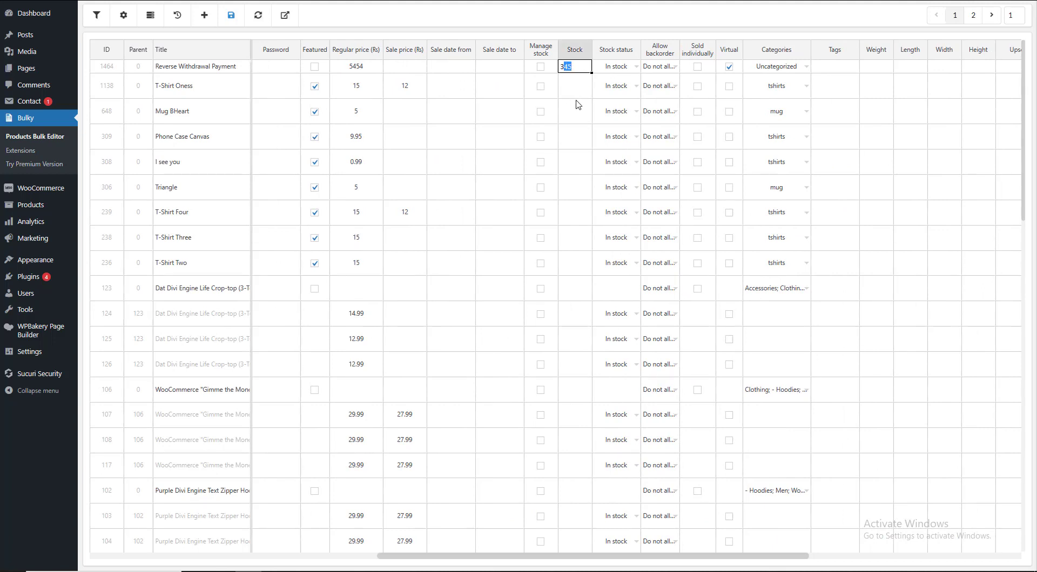
key(Tab)
key(Return)
click(611, 134)
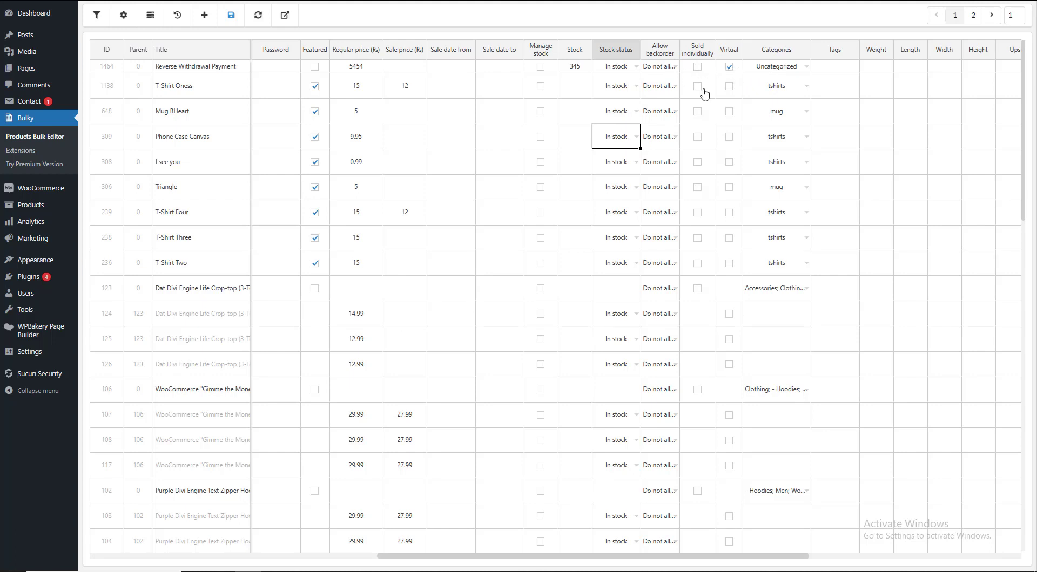
Change the Reverse Withdrawal Payment product's categories so that only Men is selected
click(785, 67)
click(785, 67)
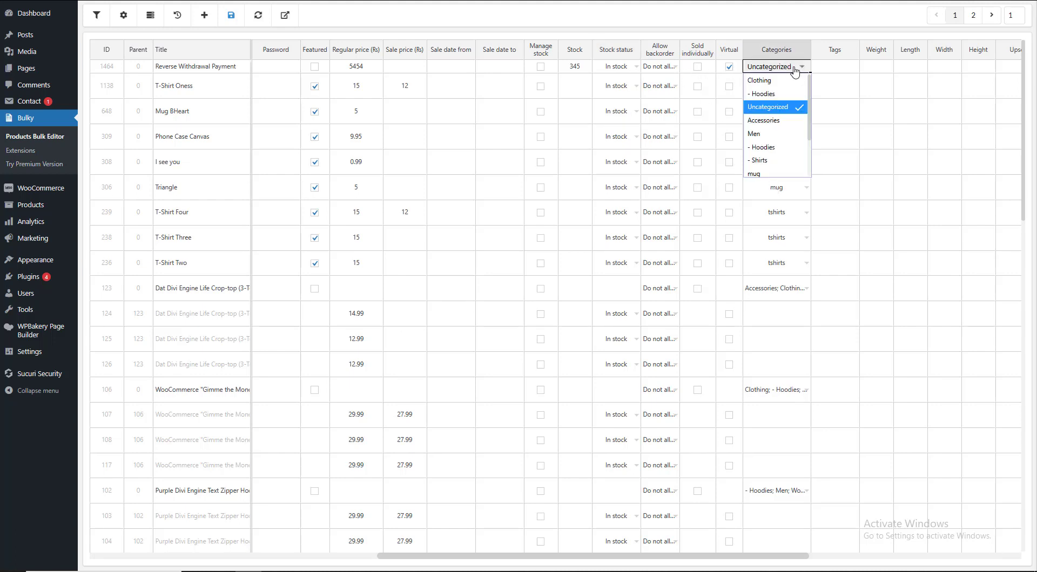
click(763, 147)
click(793, 121)
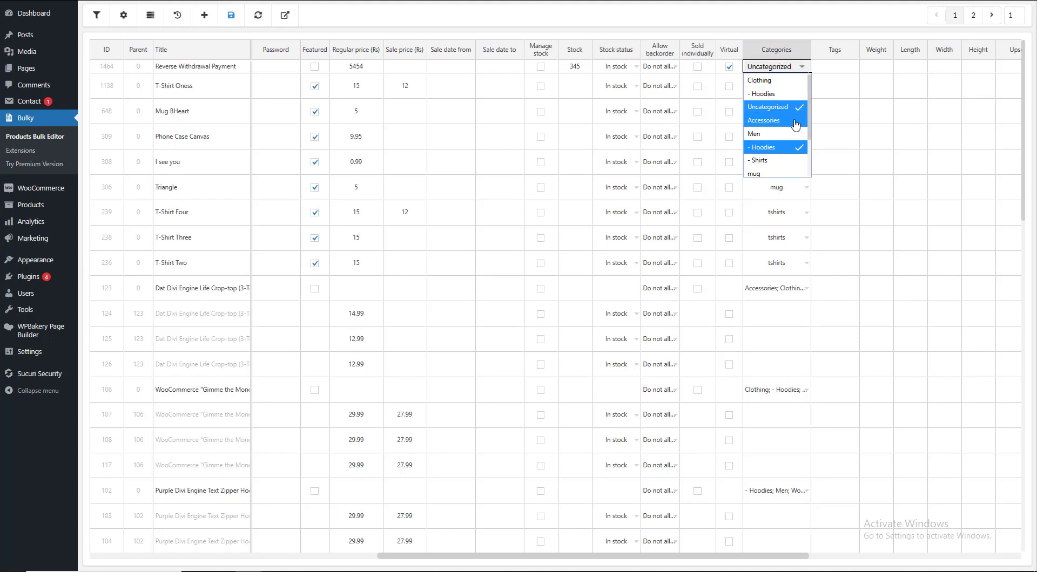
click(770, 134)
click(773, 108)
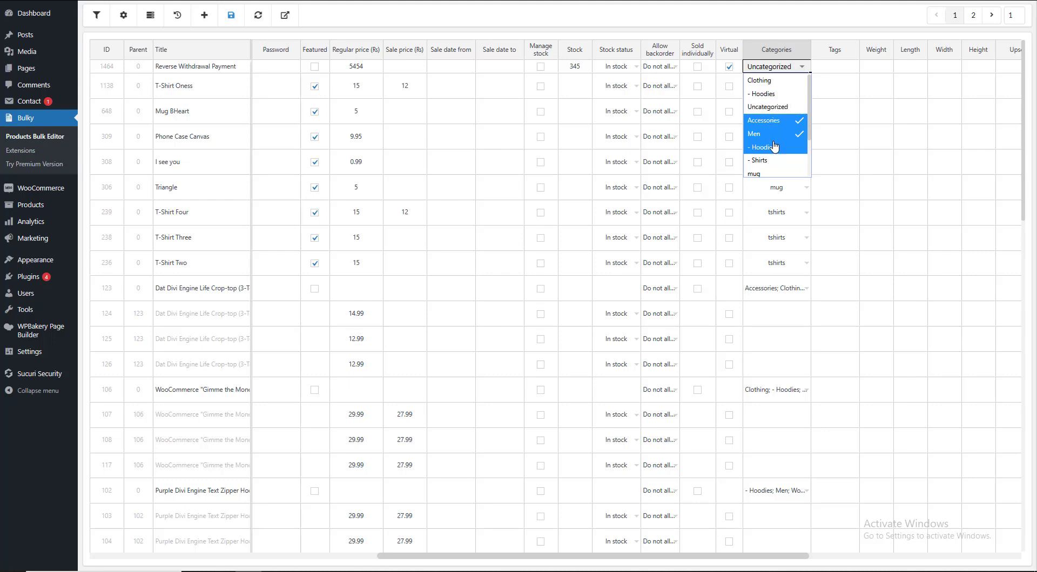
click(773, 147)
click(777, 121)
click(848, 136)
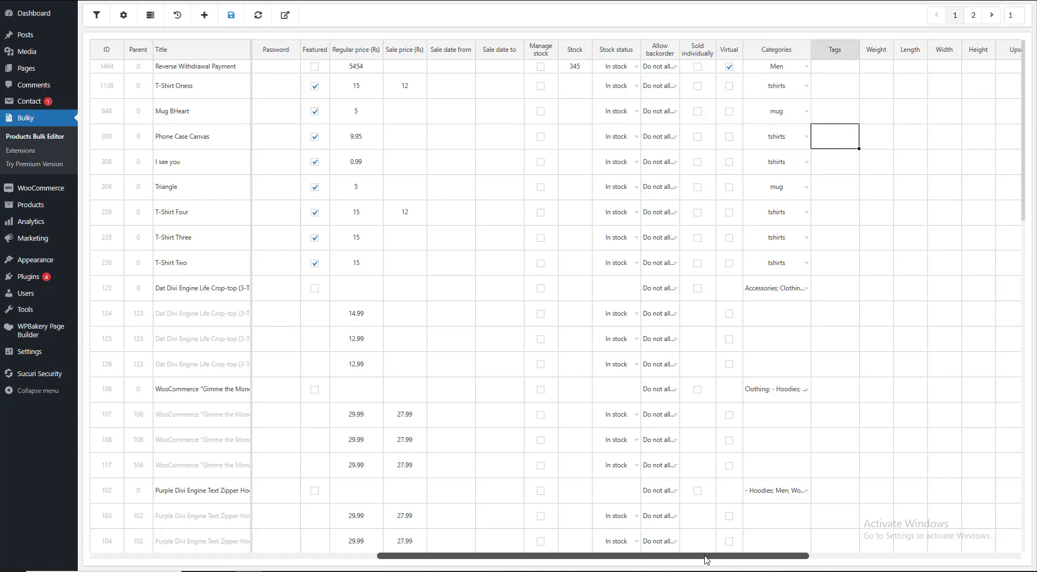
Try looking up tags for the Reverse Withdrawal Payment product with the search terms df, dsfds and dsfsdf
drag(700, 557, 773, 556)
double_click(670, 69)
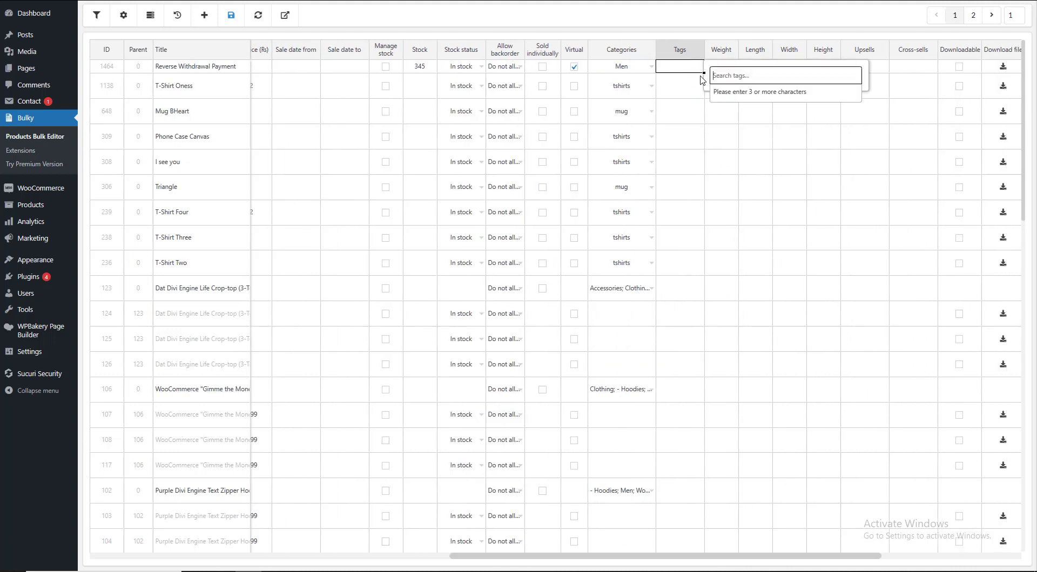
text(df)
click(724, 103)
double_click(674, 66)
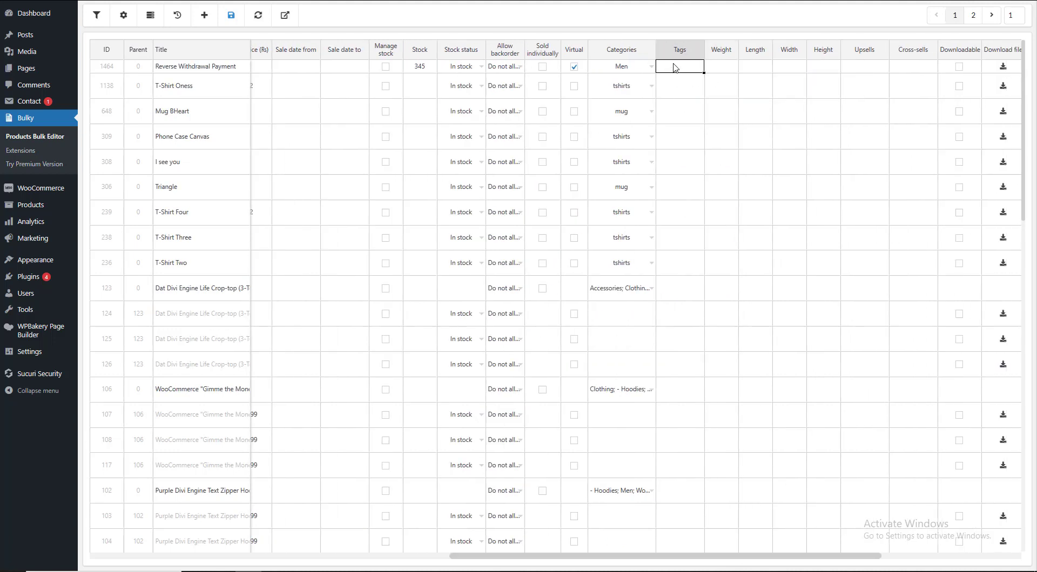
text(dsfds)
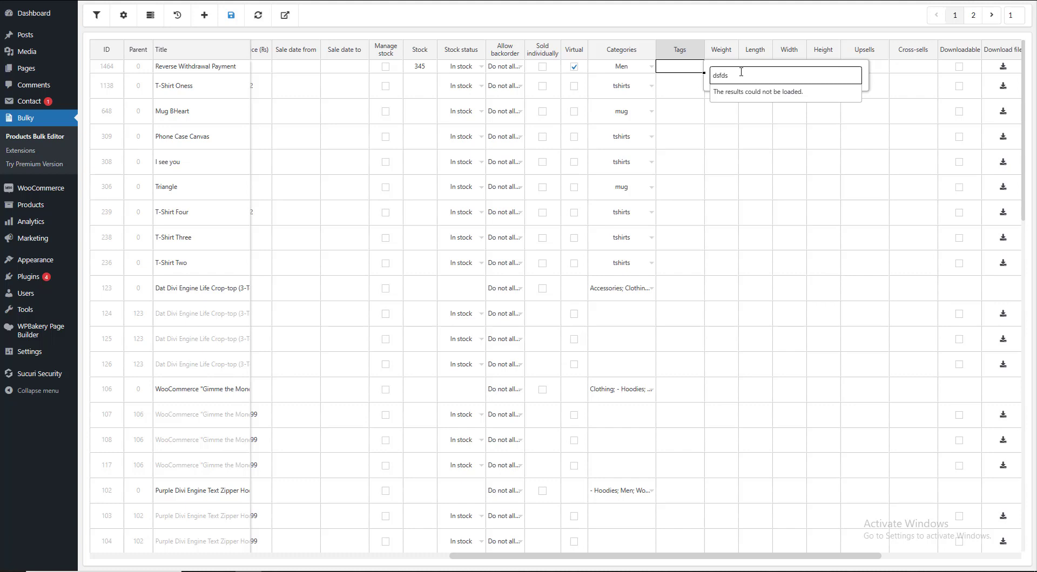
key(BackSpace)
key(BackSpace)
key(BackSpace)
key(BackSpace)
key(BackSpace)
text(dsfsdf)
Search the existing tags for ten, men and short, and close the tag search without adding one
key(ctrl+a)
text(ten)
key(BackSpace)
key(BackSpace)
key(BackSpace)
text(ten)
key(BackSpace)
key(BackSpace)
key(BackSpace)
text(men)
key(BackSpace)
key(BackSpace)
key(BackSpace)
text(short)
key(Escape)
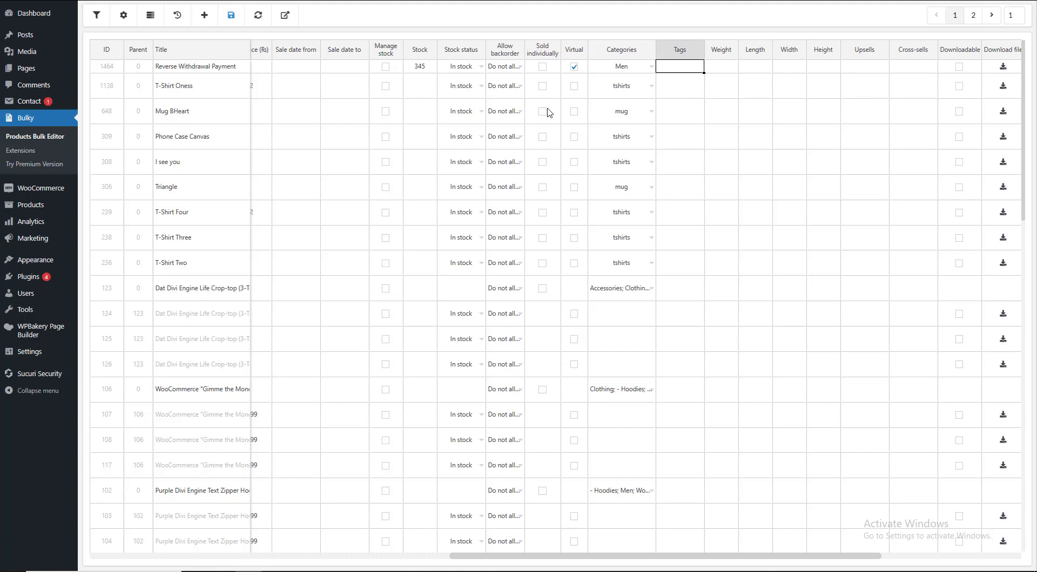
Create a new product tag named hat with the slug hat on the Product tags page
mouse_move(47, 204)
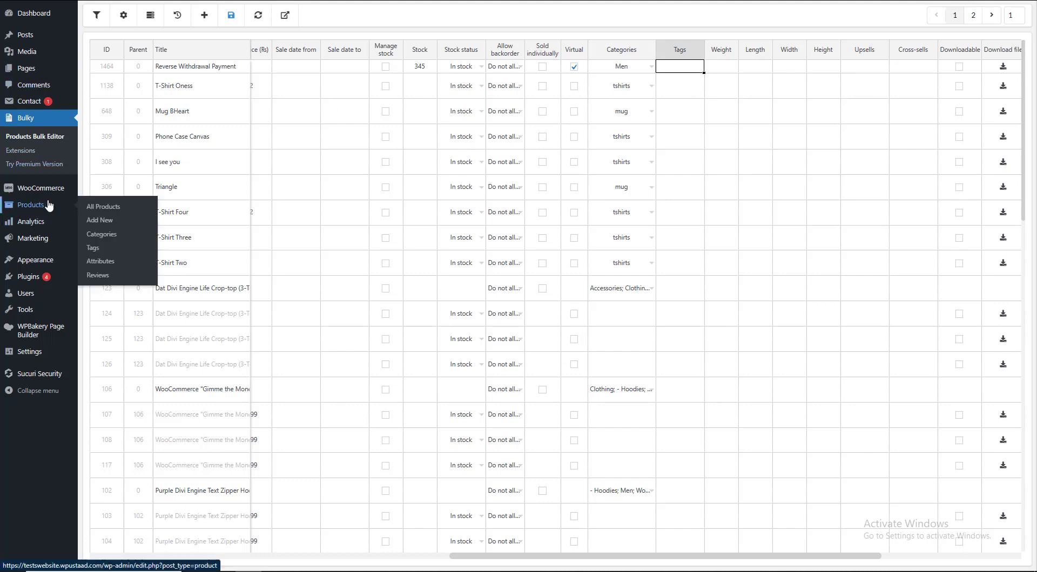
click(732, 69)
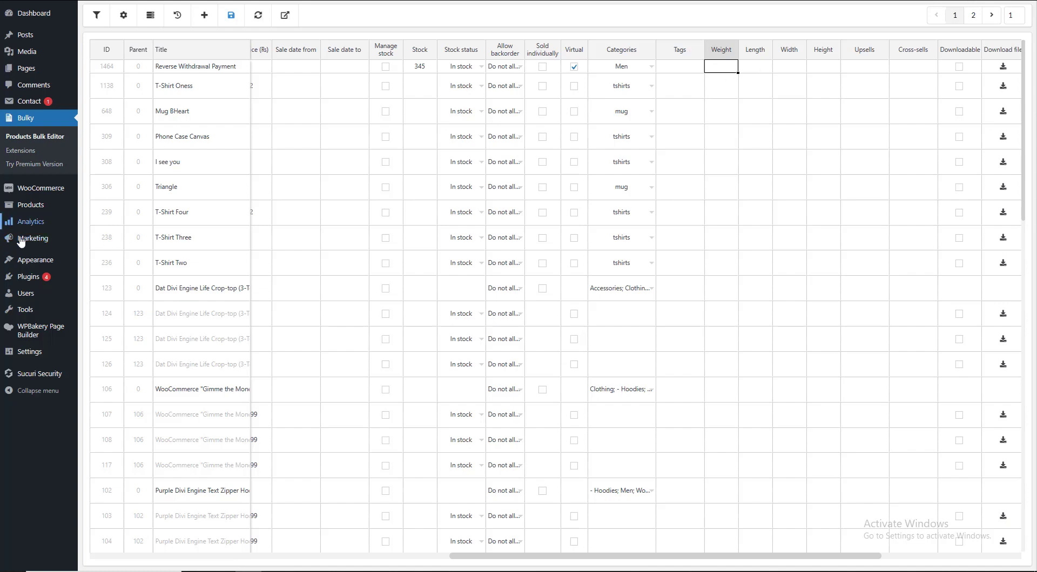
mouse_move(30, 212)
click(104, 255)
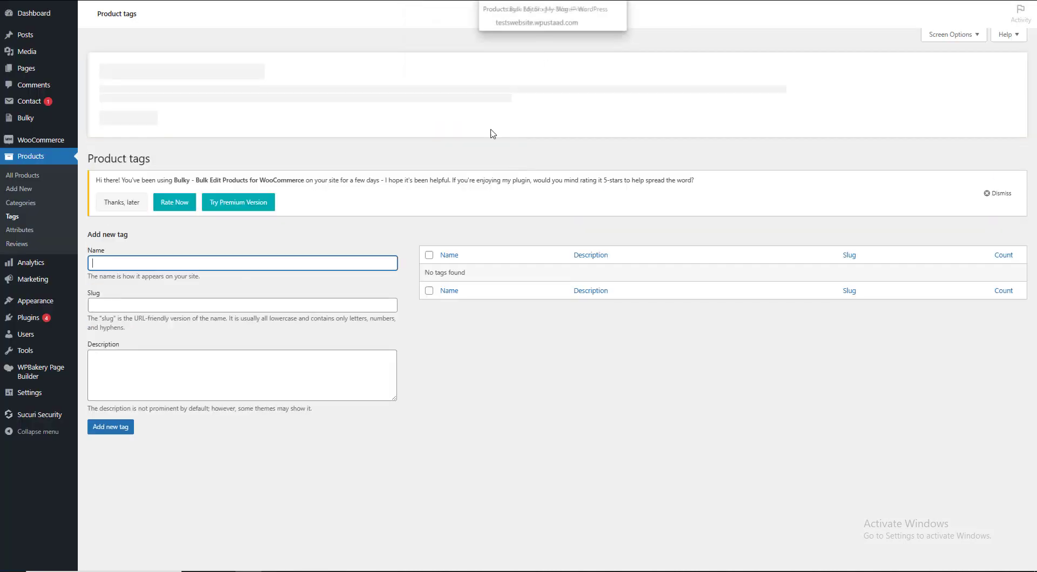
double_click(260, 258)
key(ctrl+c)
click(115, 296)
key(ctrl+v)
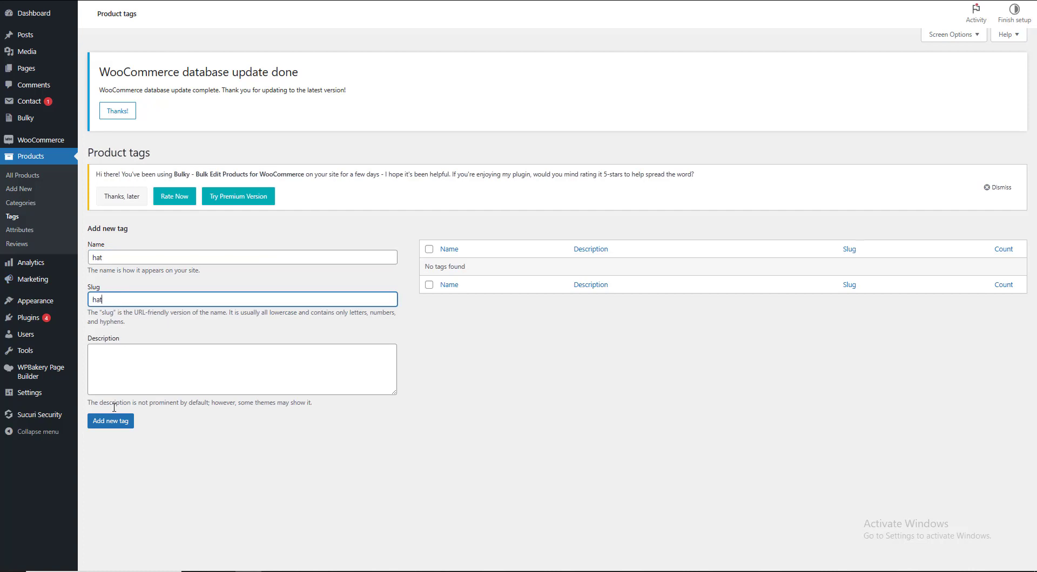
click(111, 421)
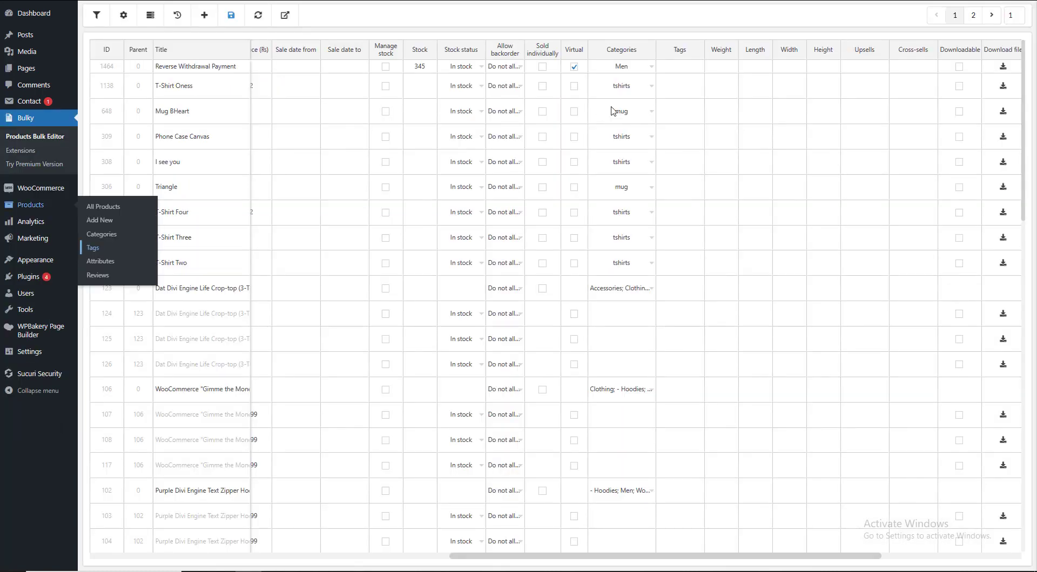
Assign the existing hat tag to the Reverse Withdrawal Payment product
double_click(681, 69)
text(hat)
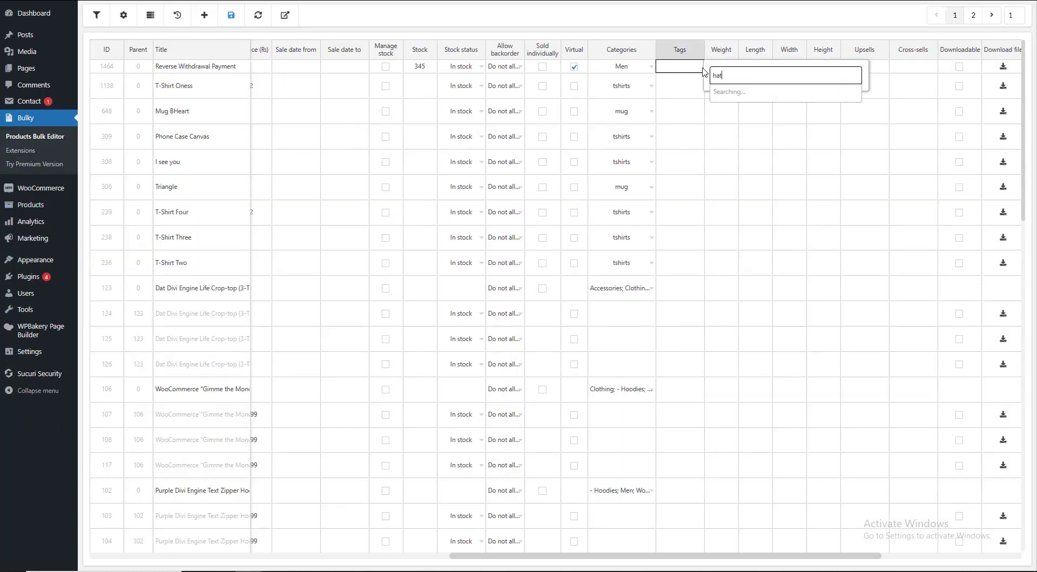
click(721, 93)
click(722, 116)
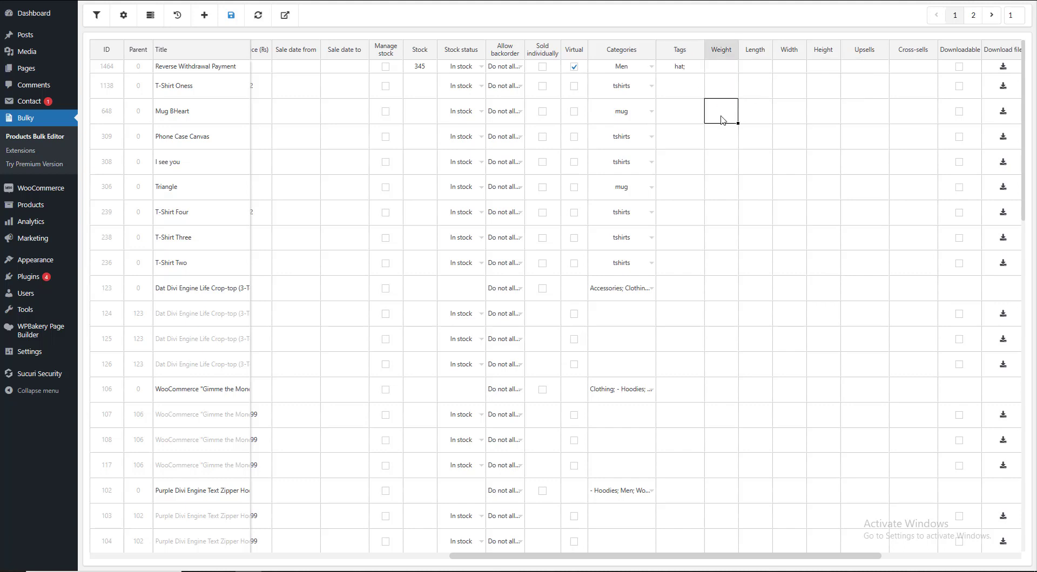
double_click(690, 67)
text(dsfds)
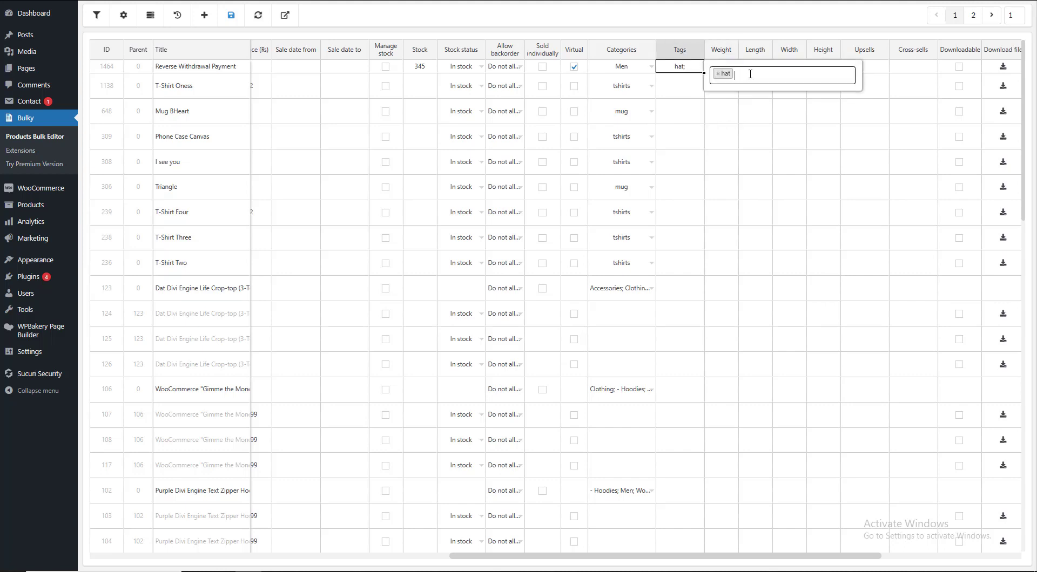
click(754, 130)
Examine the Reverse Withdrawal Payment product's dimension fields and download file settings, closing the latter without adding a file
click(729, 68)
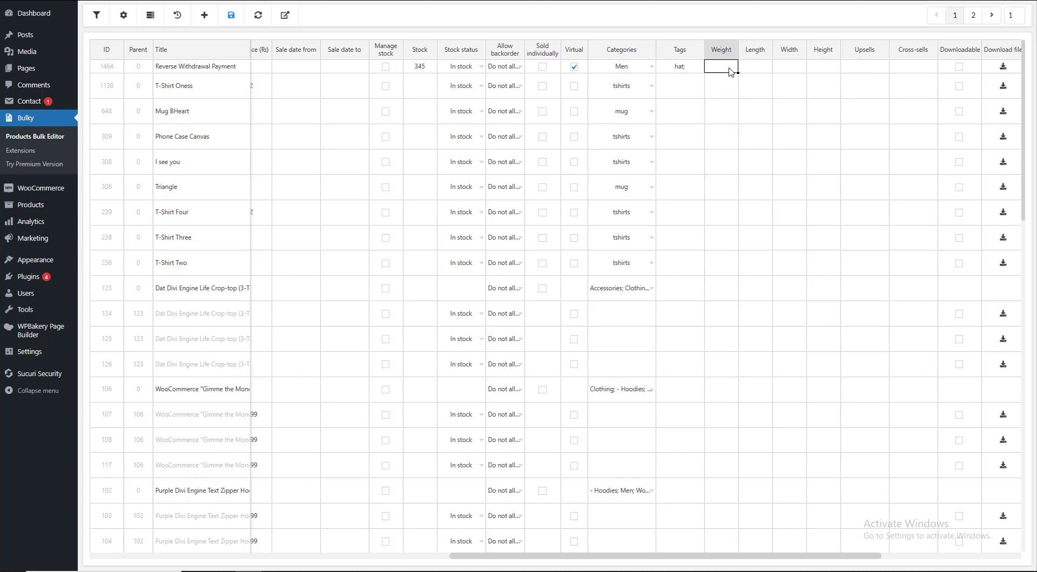
click(771, 68)
click(832, 67)
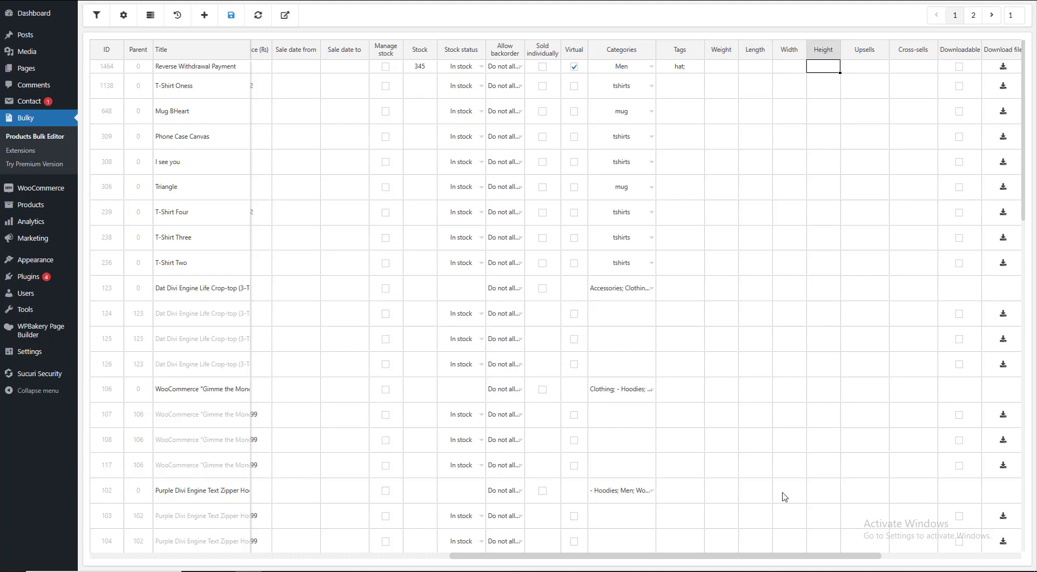
drag(753, 560, 834, 557)
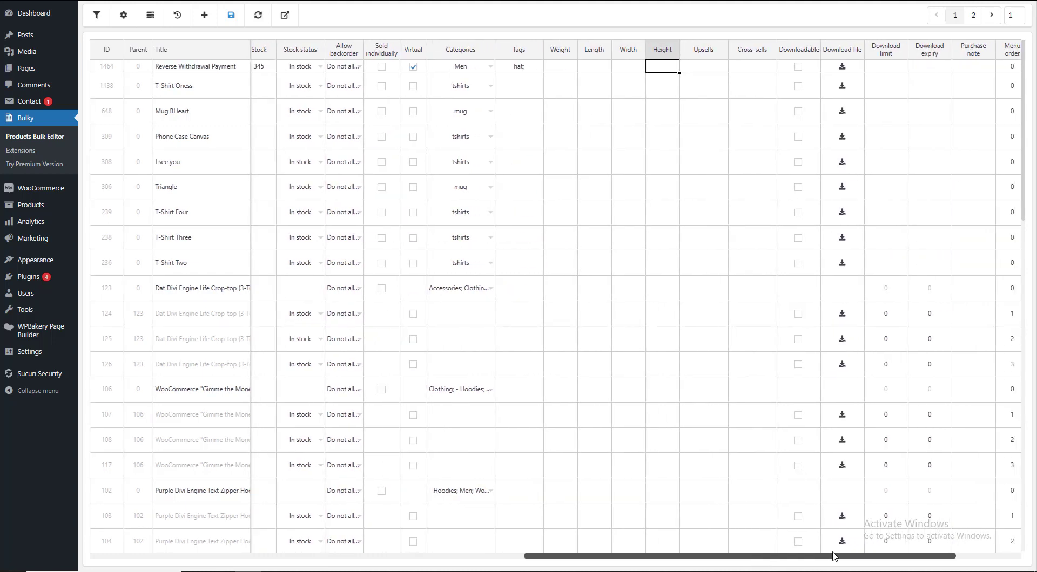
click(829, 67)
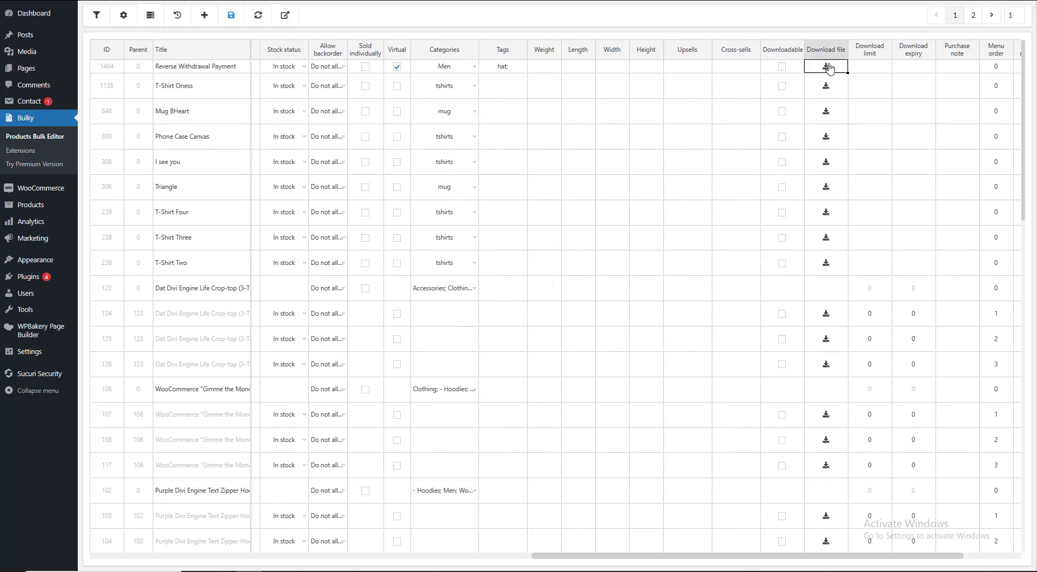
click(826, 66)
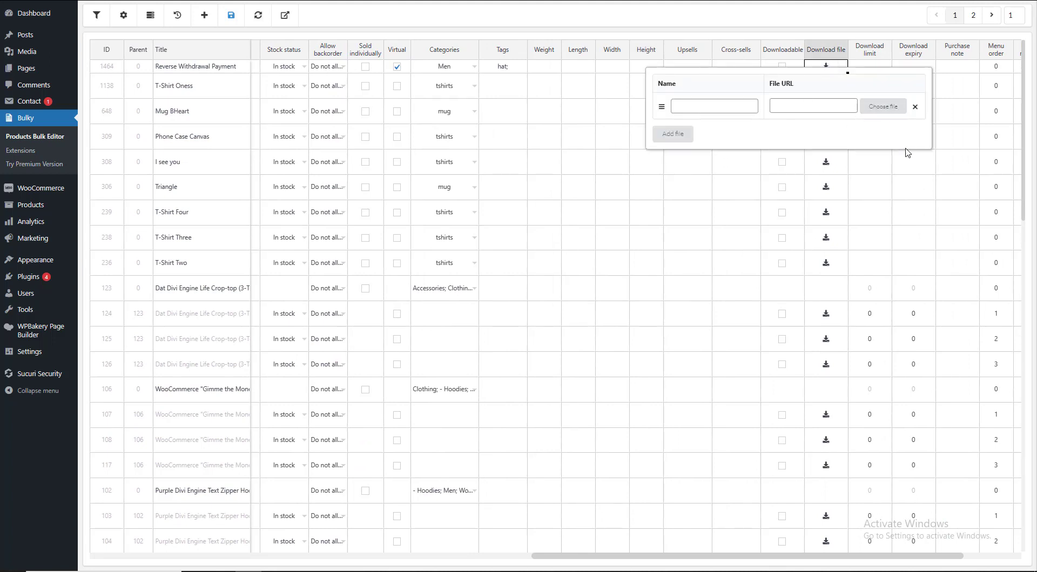
click(914, 106)
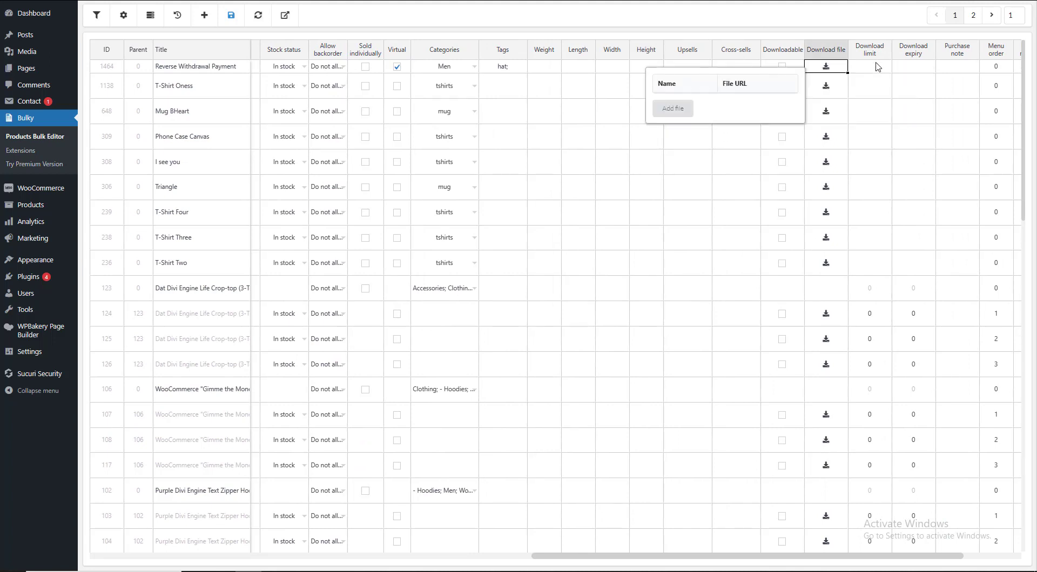
click(884, 80)
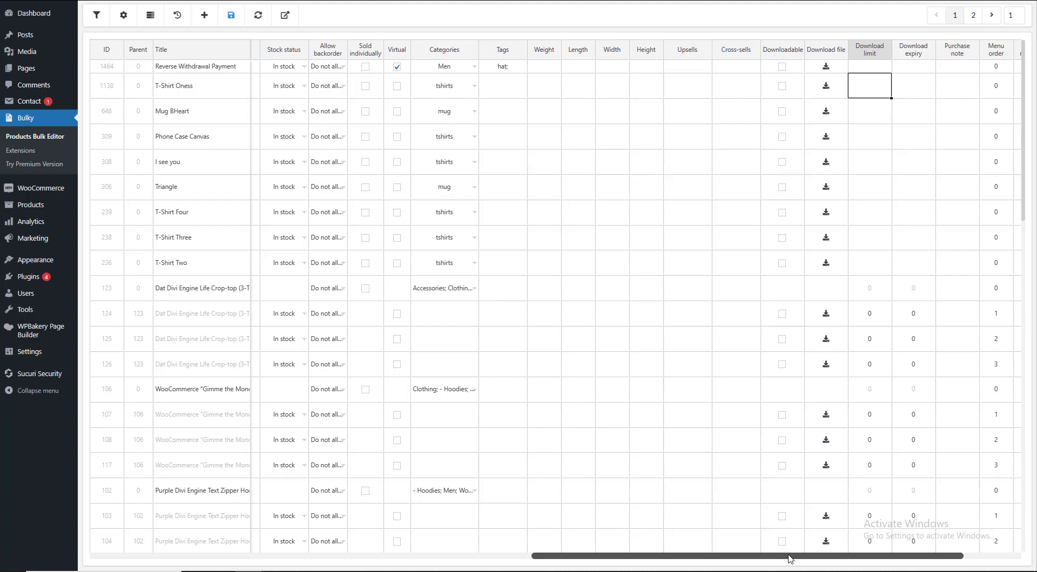
drag(790, 557, 862, 557)
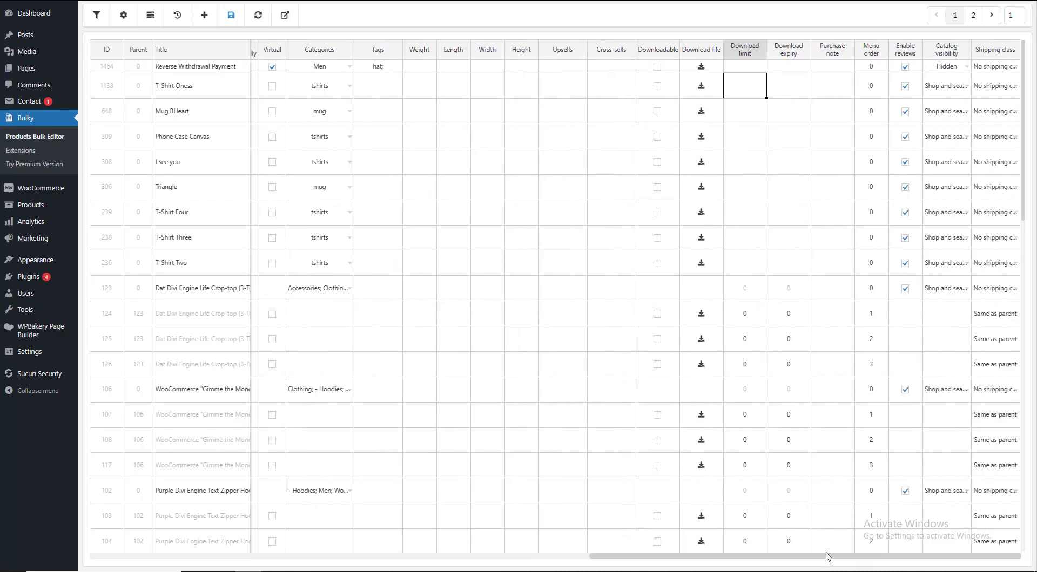
Change the Reverse Withdrawal Payment product's title to Reverse Withdrawal Paymentsss and save the edited products
drag(826, 557, 565, 557)
drag(431, 536, 204, 532)
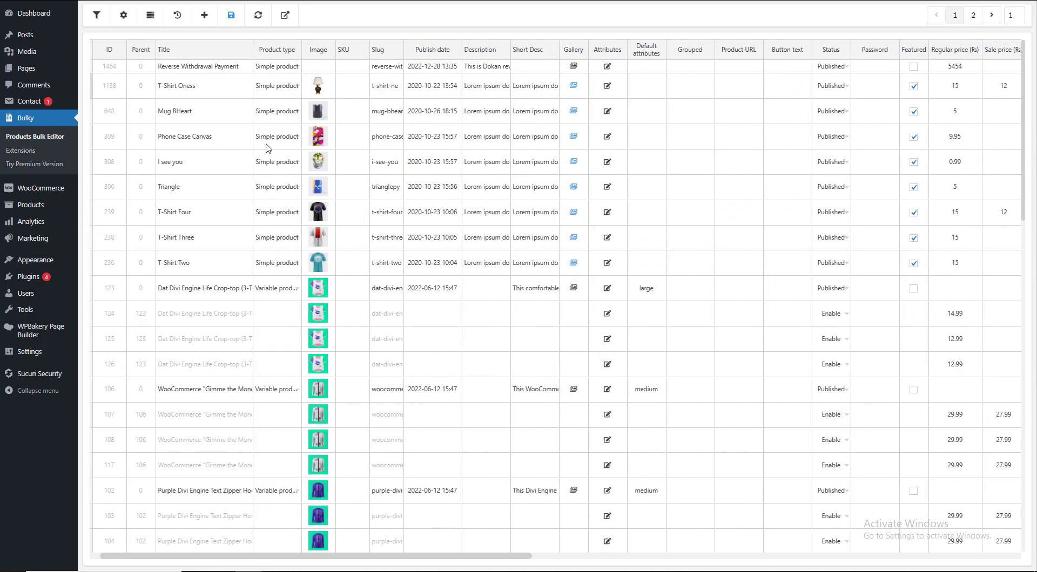
click(194, 70)
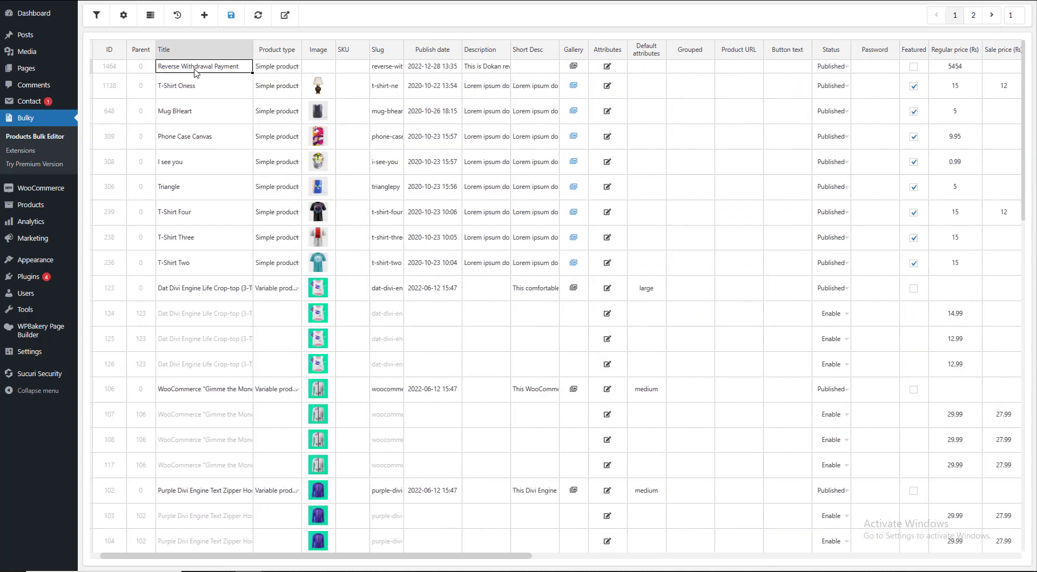
double_click(248, 68)
text(sss)
click(224, 93)
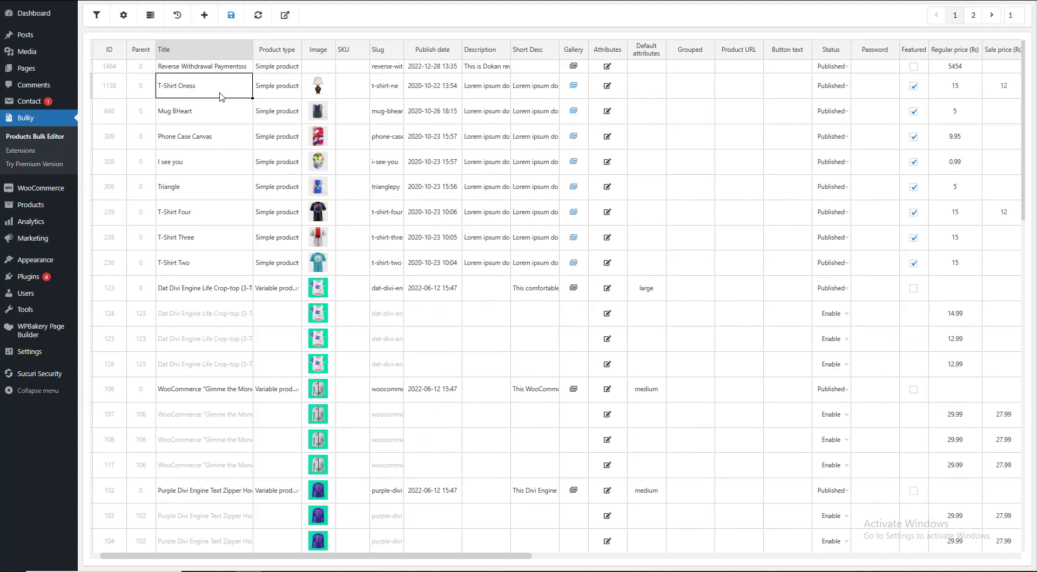
click(233, 17)
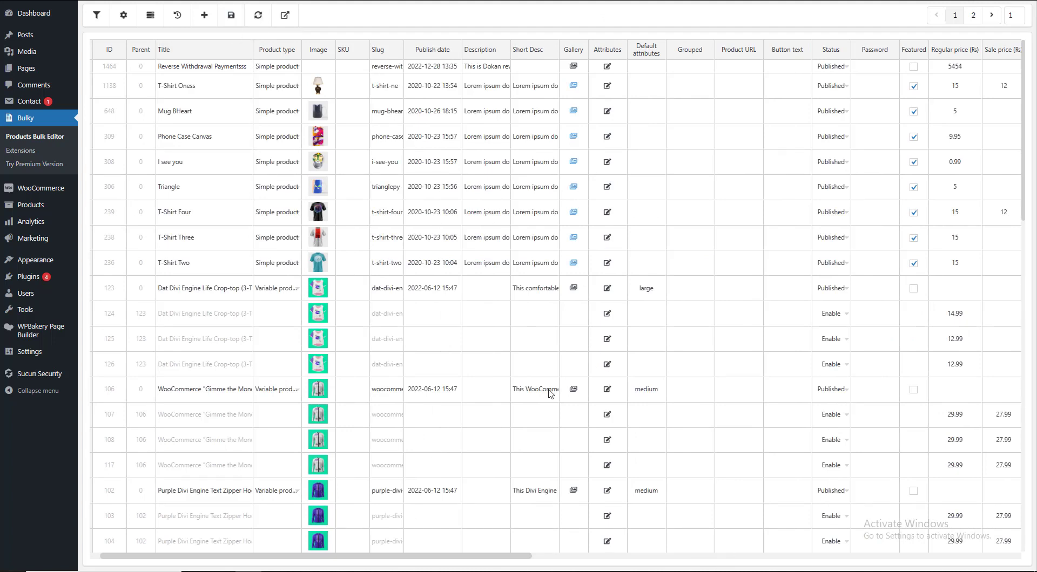
drag(478, 559, 467, 560)
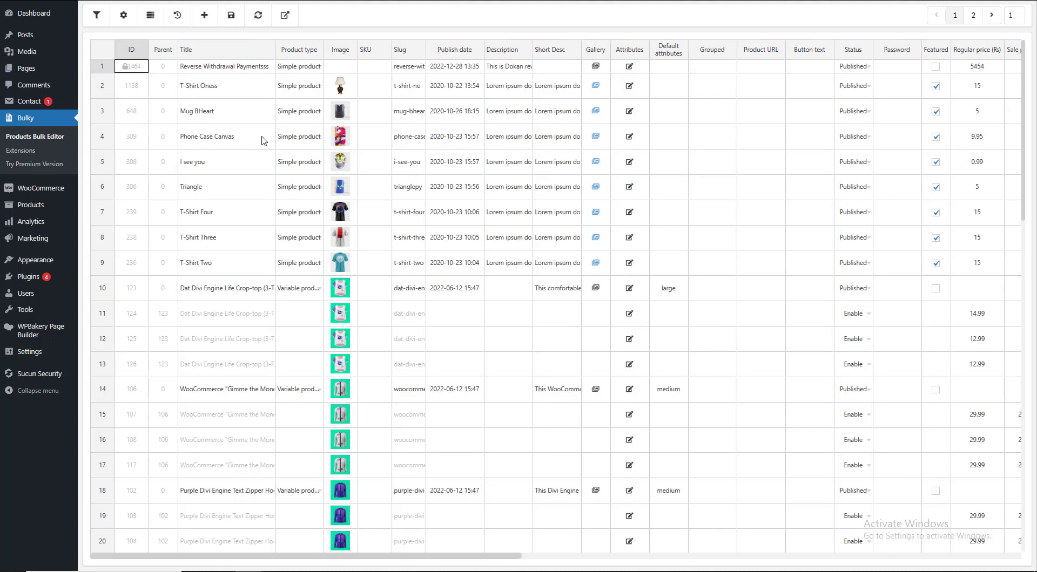
double_click(212, 88)
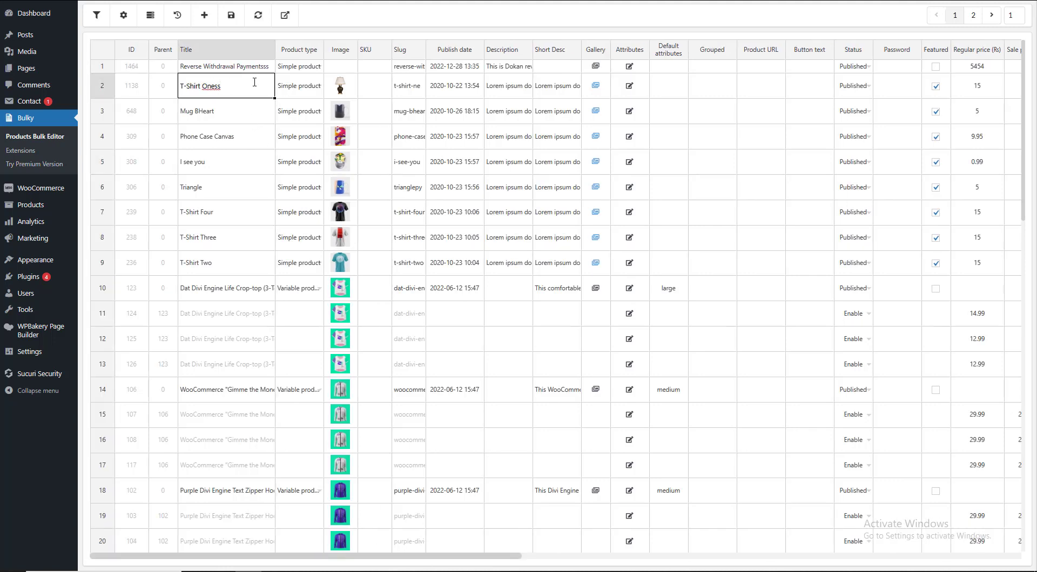
key(ctrl+a)
double_click(251, 64)
key(ctrl+a)
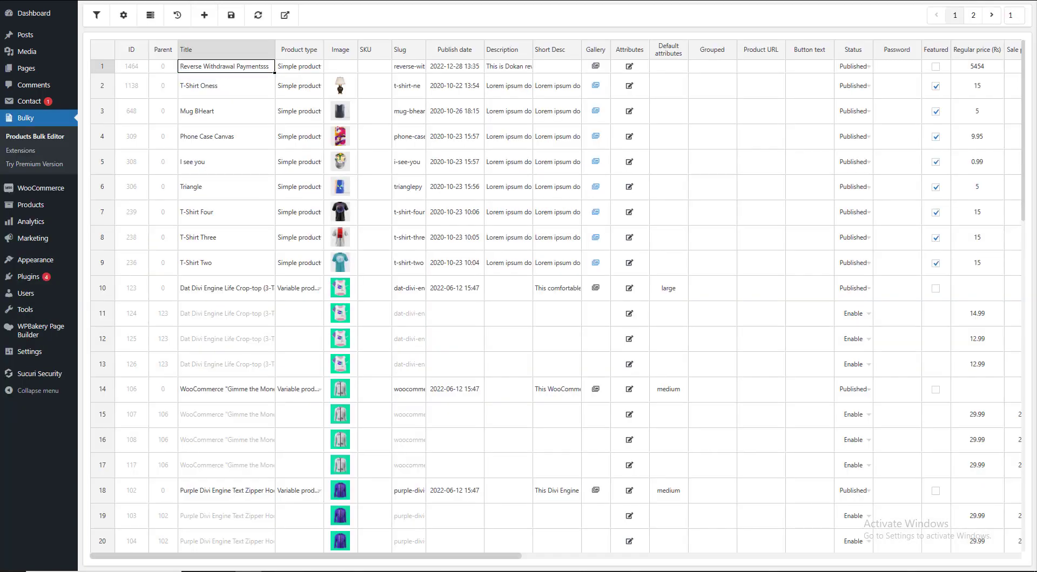
Open the All Products list and check the Reverse Withdrawal Paymentsss product on its storefront page
mouse_move(48, 209)
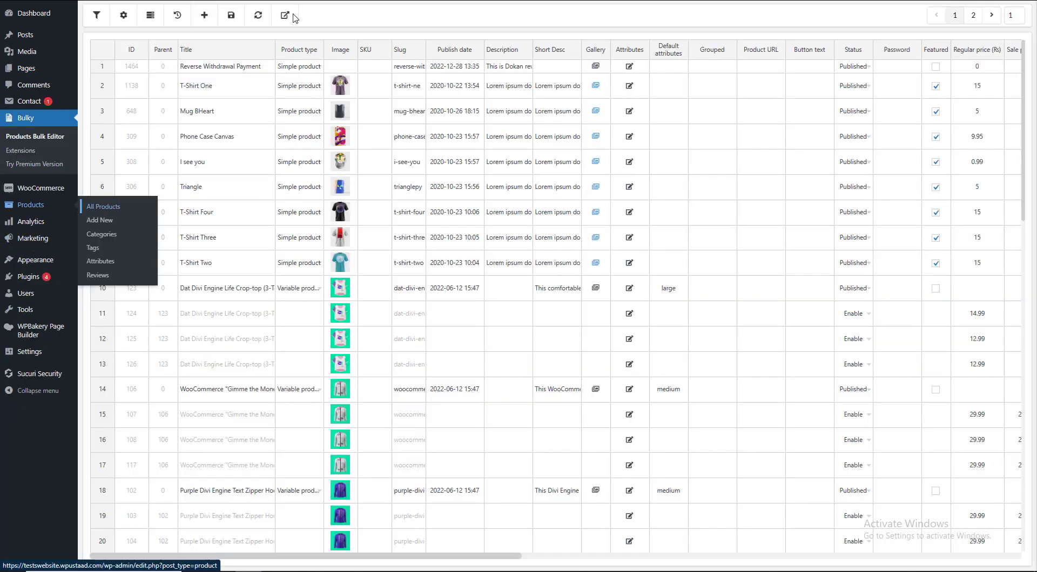
click(107, 207)
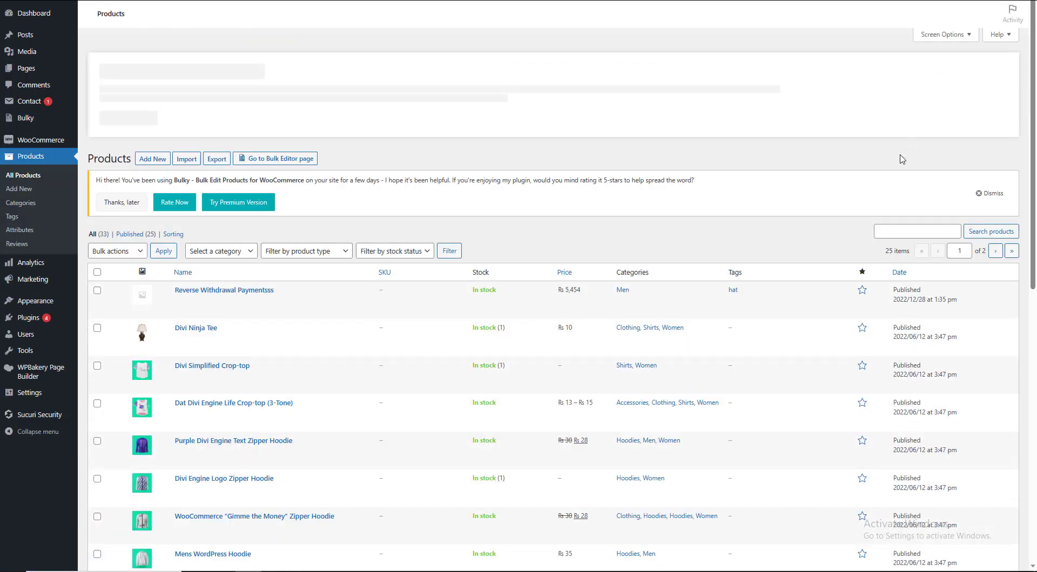
mouse_move(234, 304)
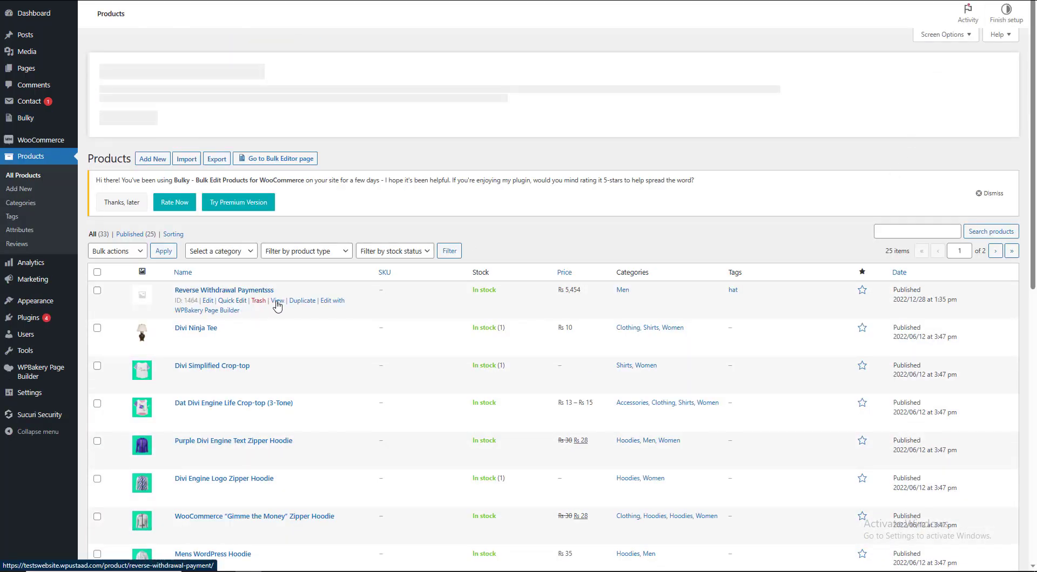
click(278, 296)
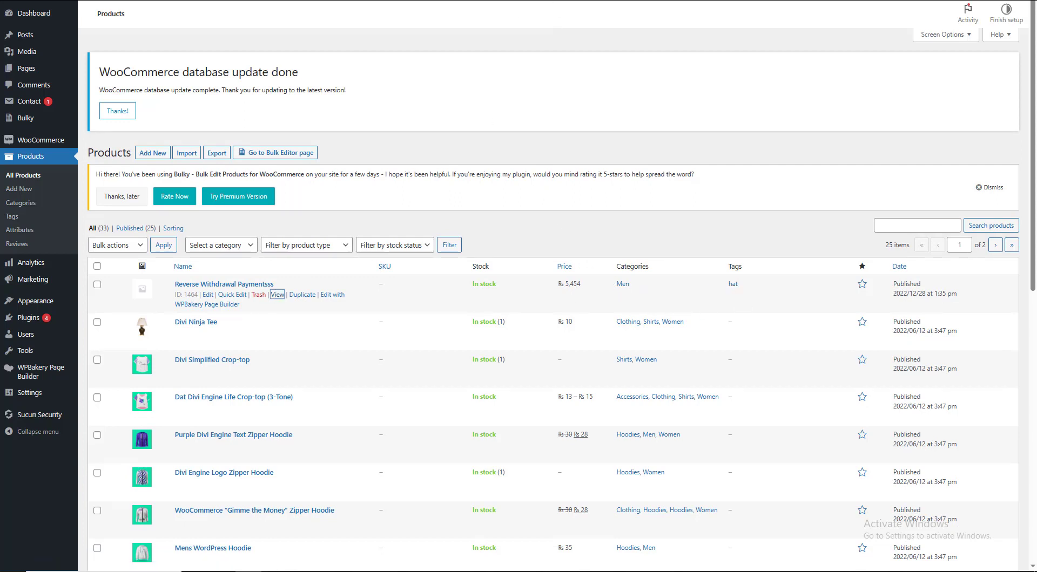
click(277, 294)
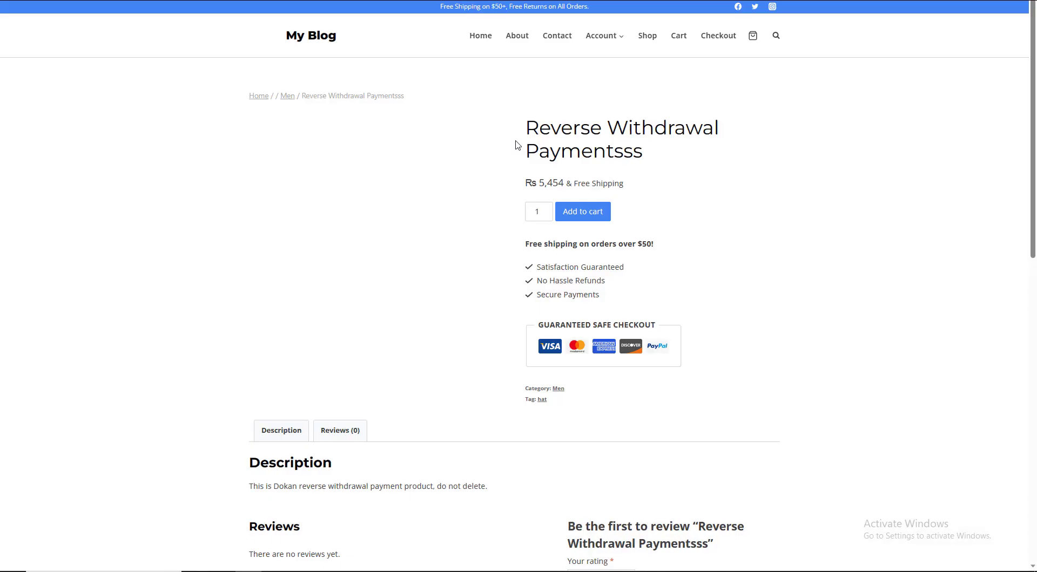
scroll(602, 169, down, 9)
scroll(602, 169, up, 9)
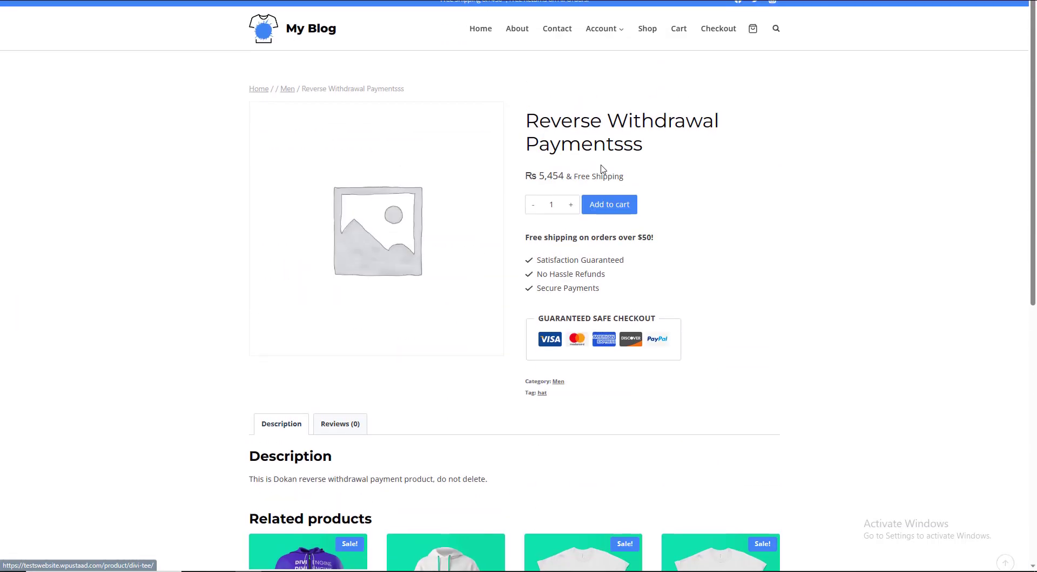
Return to the Products Bulk Editor and create a product named new product
key(alt+Left)
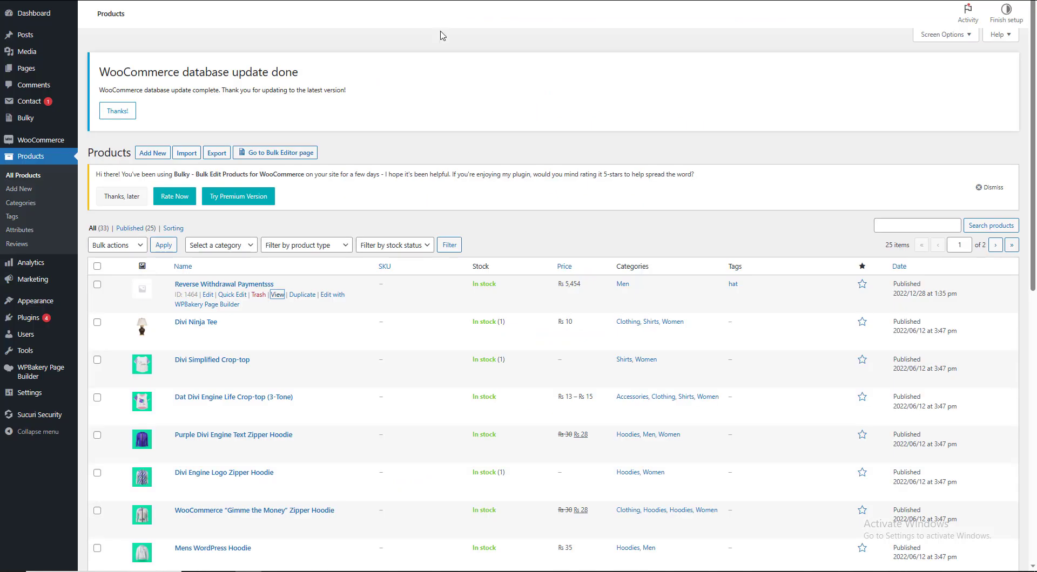
key(ctrl+Tab)
key(ctrl+shift+Tab)
key(ctrl+shift+Tab)
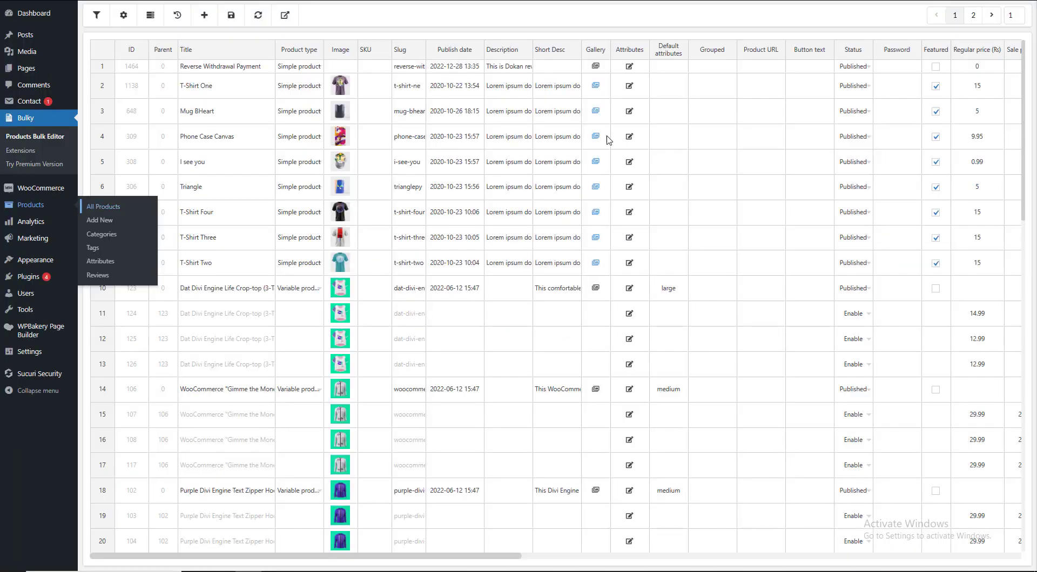
scroll(558, 190, down, 10)
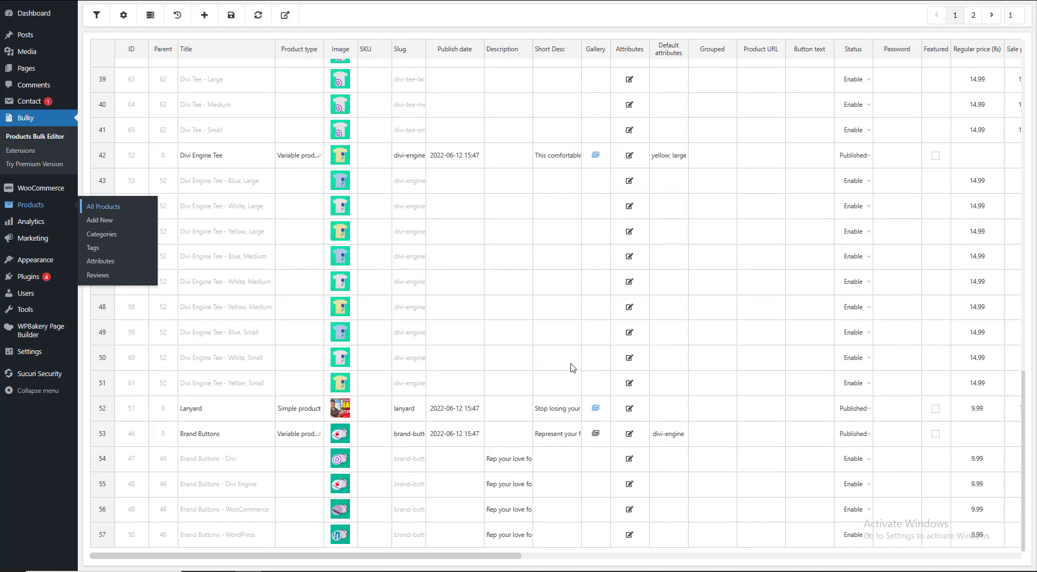
click(308, 262)
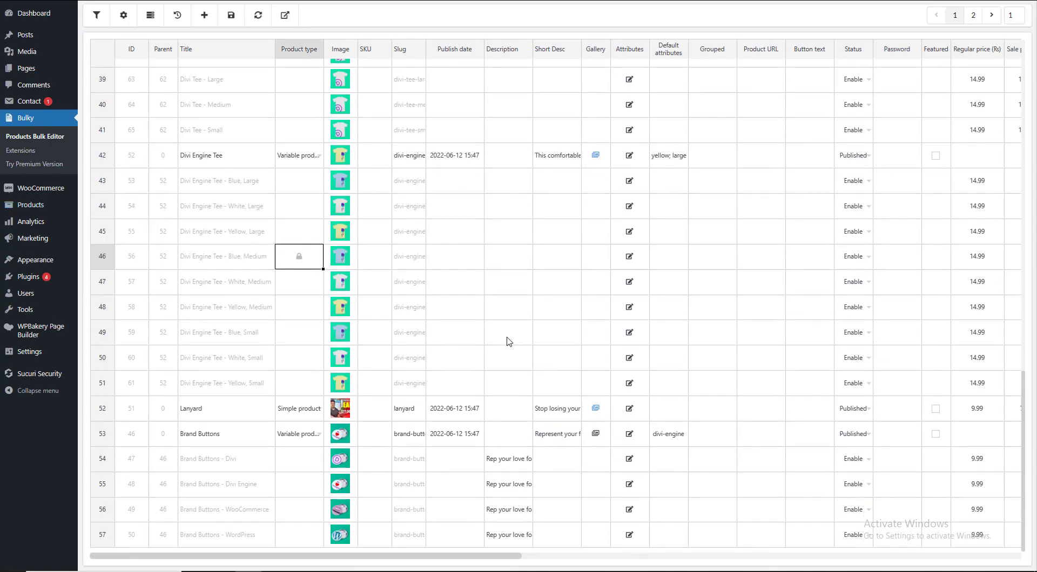
scroll(381, 247, up, 10)
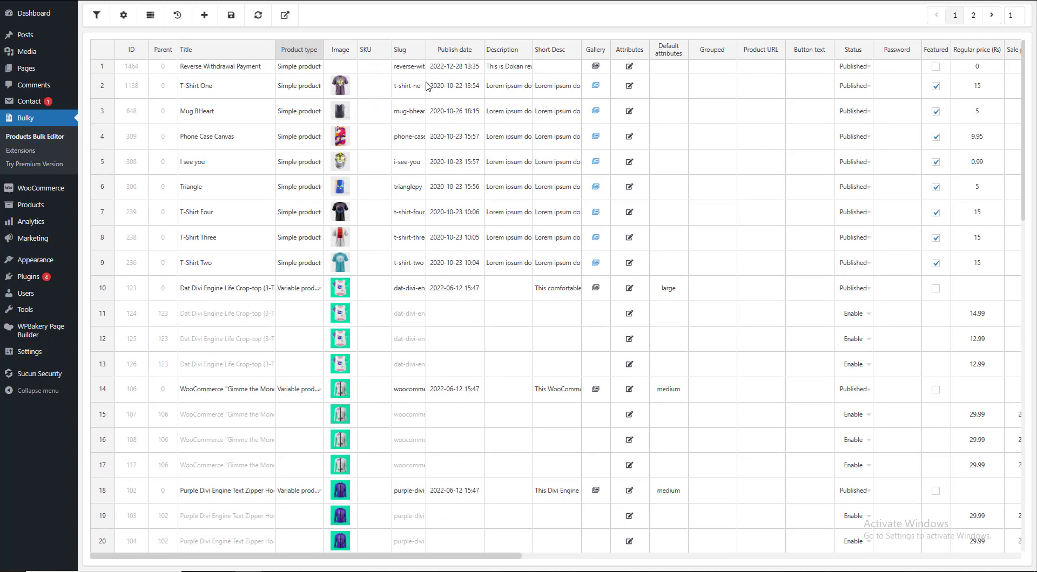
click(205, 15)
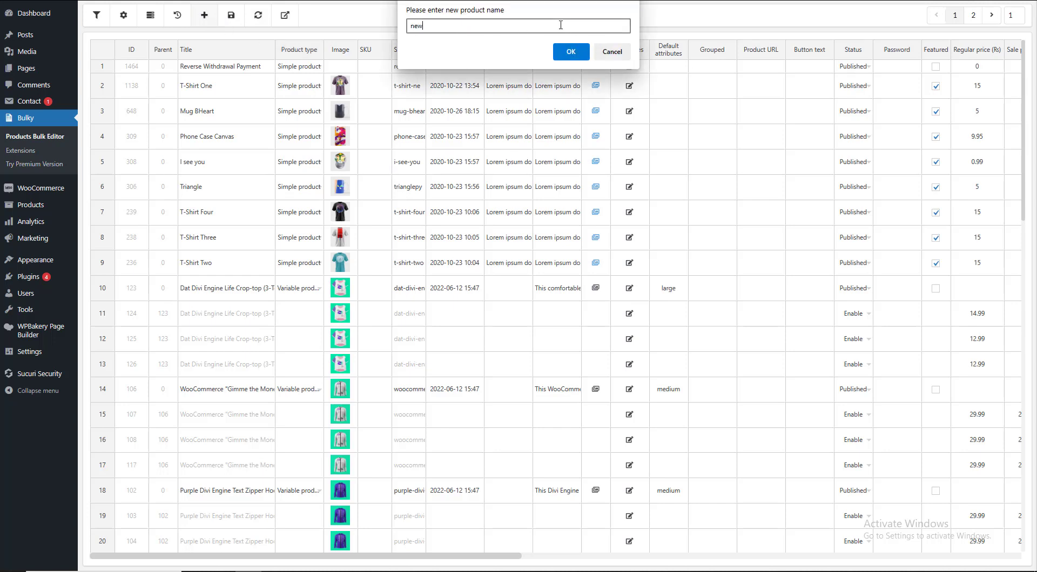
text(new product)
key(Return)
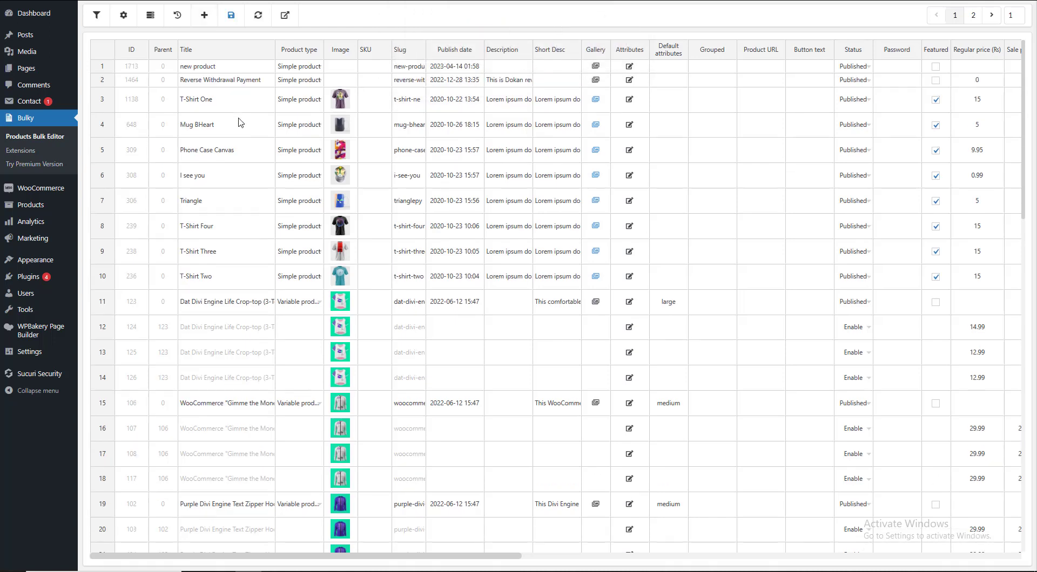
click(212, 67)
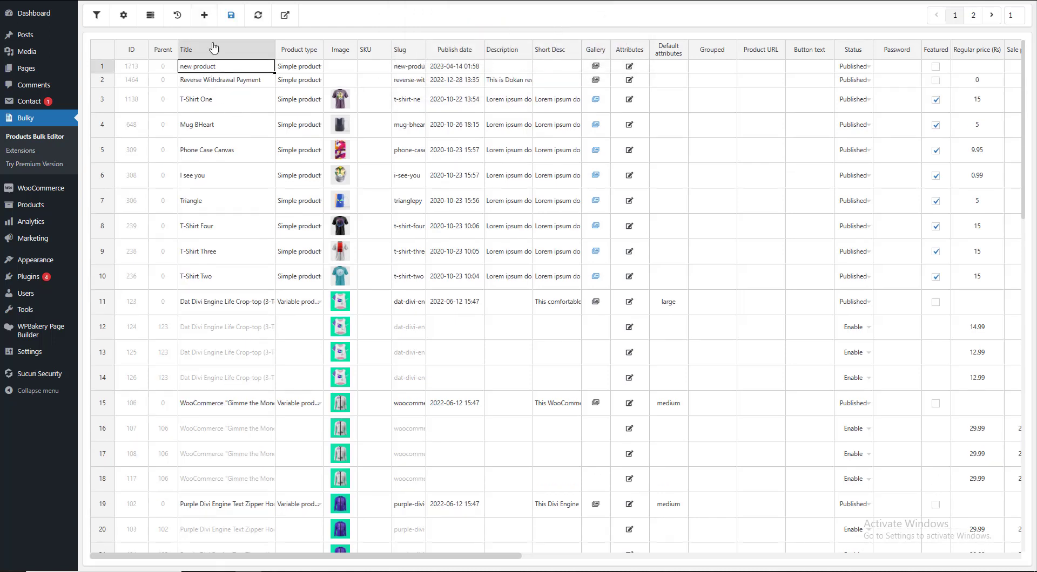
Look at the editor's history section and product filter options, and close them without filtering
click(179, 17)
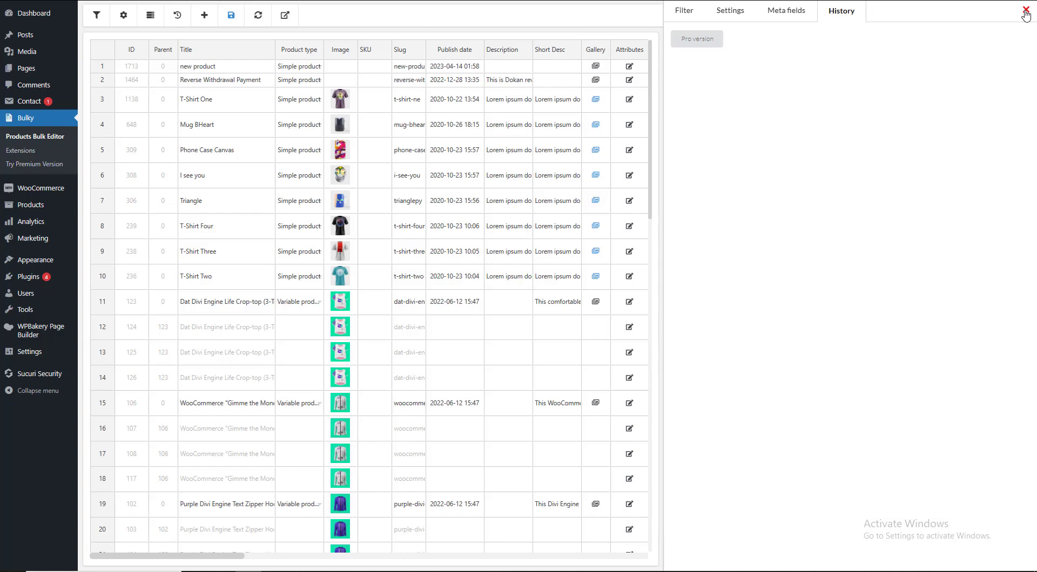
click(689, 12)
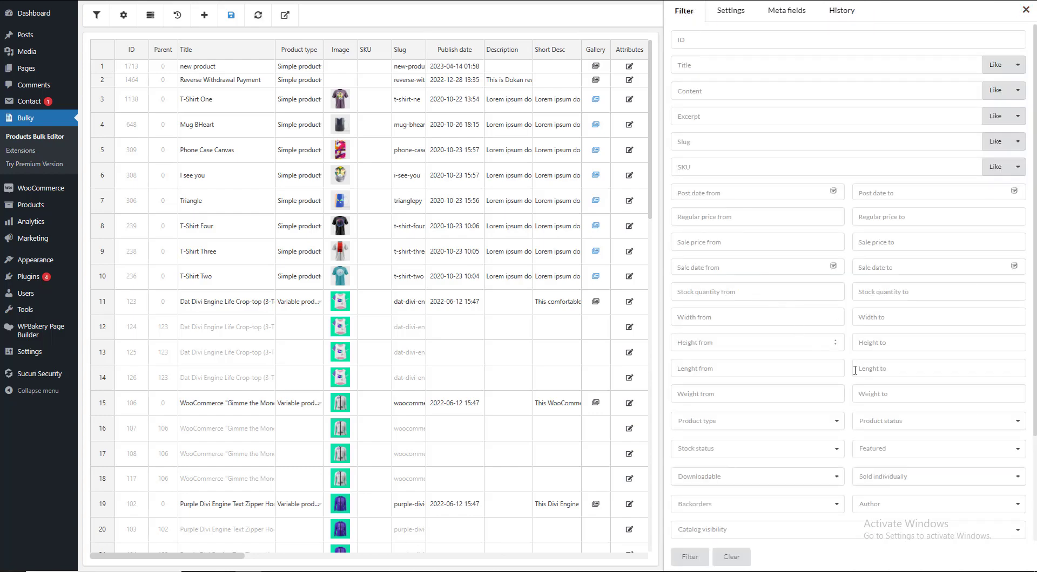
click(1026, 13)
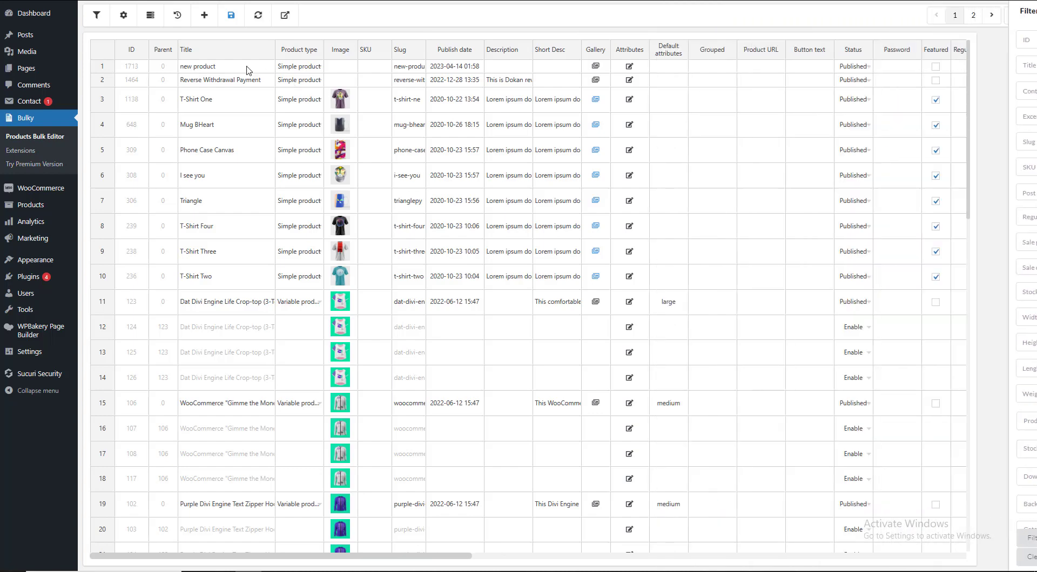
Look at the editor's meta fields, settings and filter sections, and close each without changing any option
click(151, 15)
click(1025, 12)
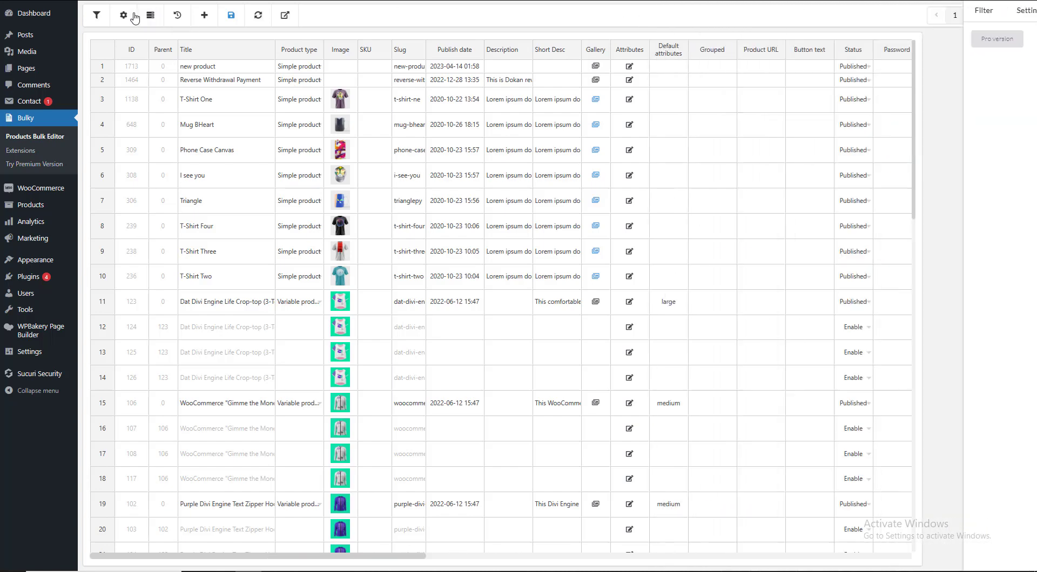
click(123, 15)
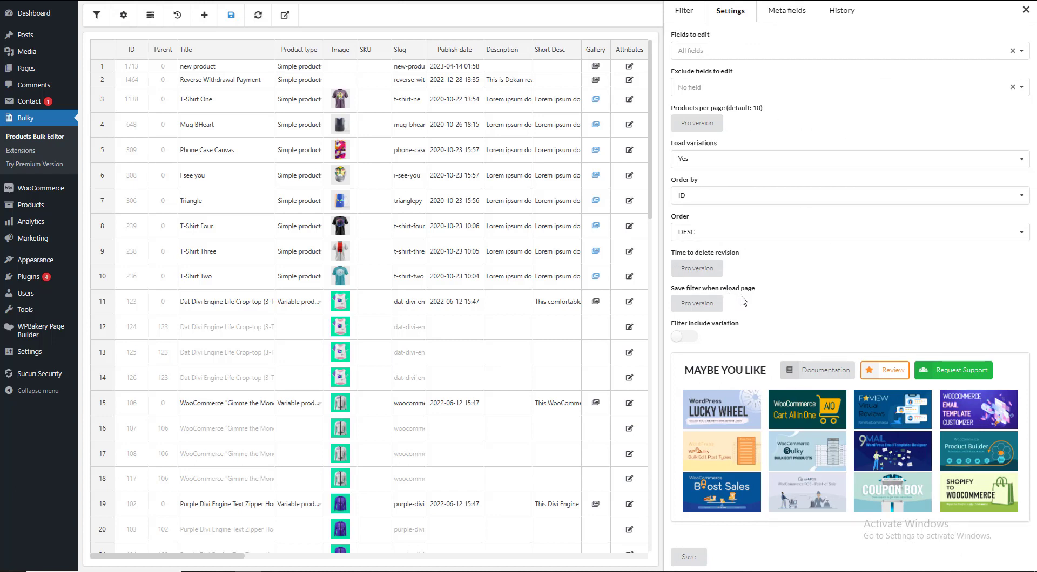
click(1026, 11)
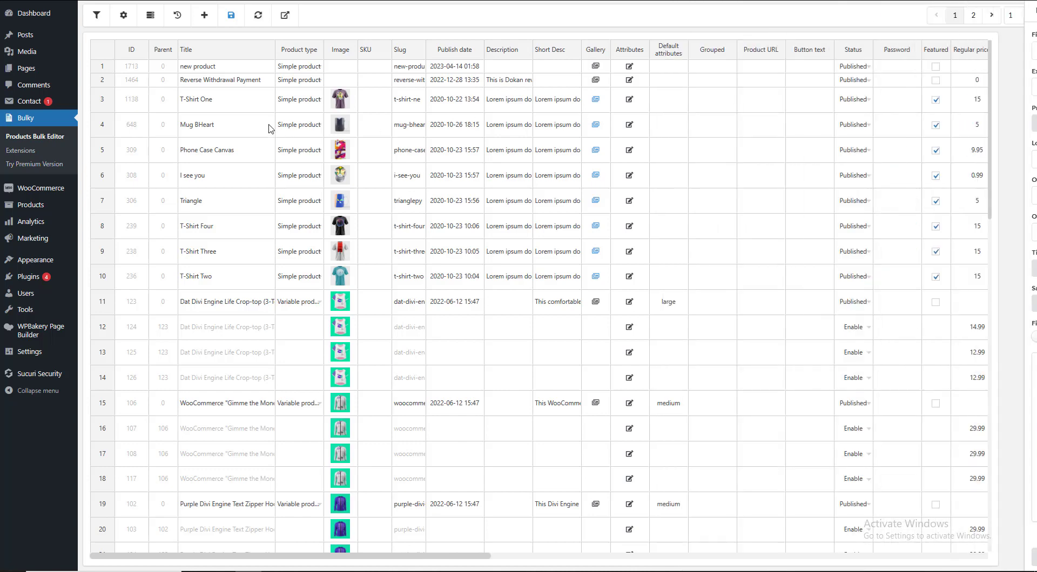
click(97, 15)
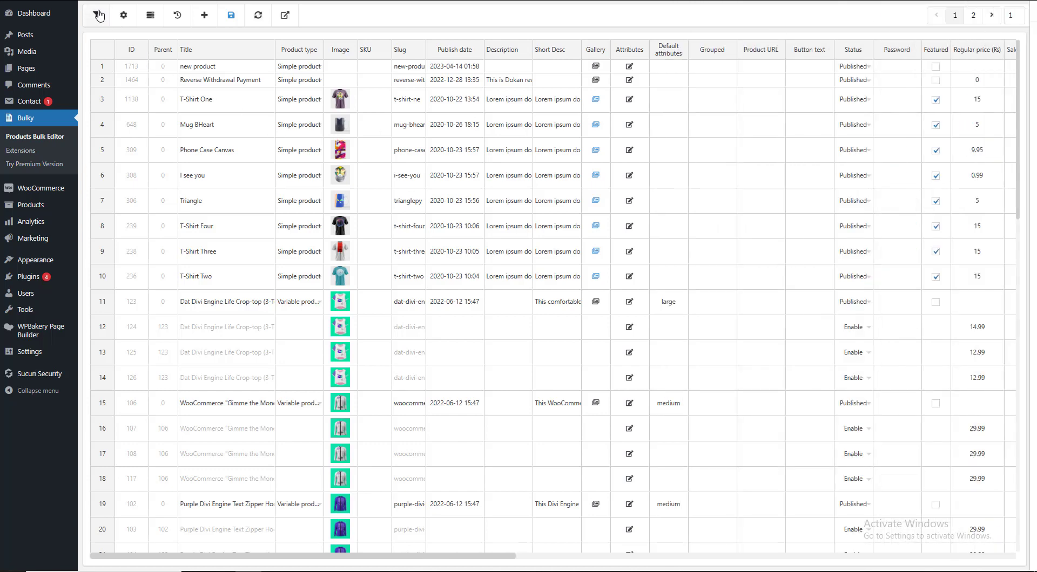
click(1026, 11)
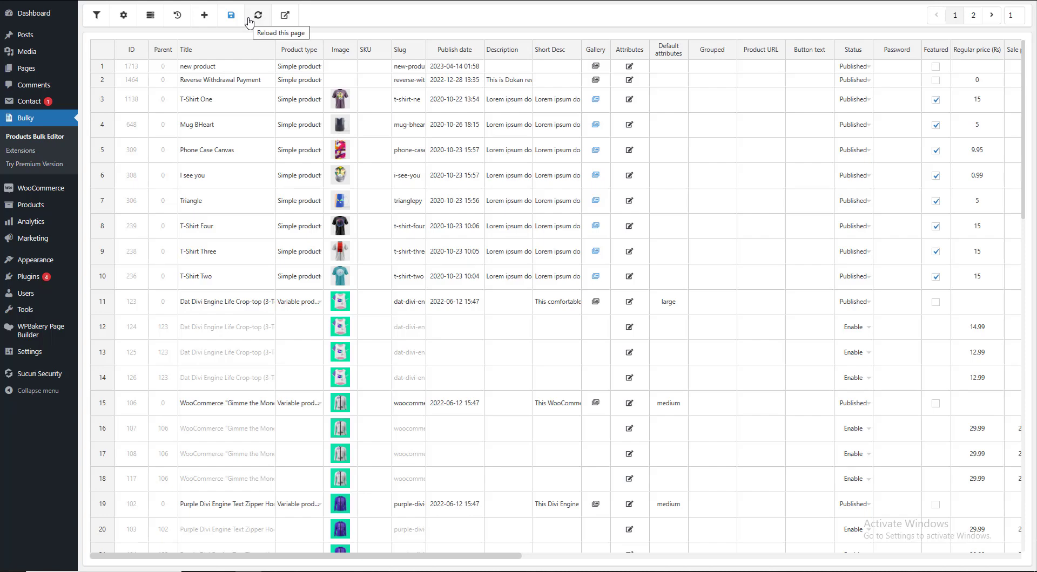
Examine the product table in full-screen view and return to the normal editor view to look through its rows
click(279, 16)
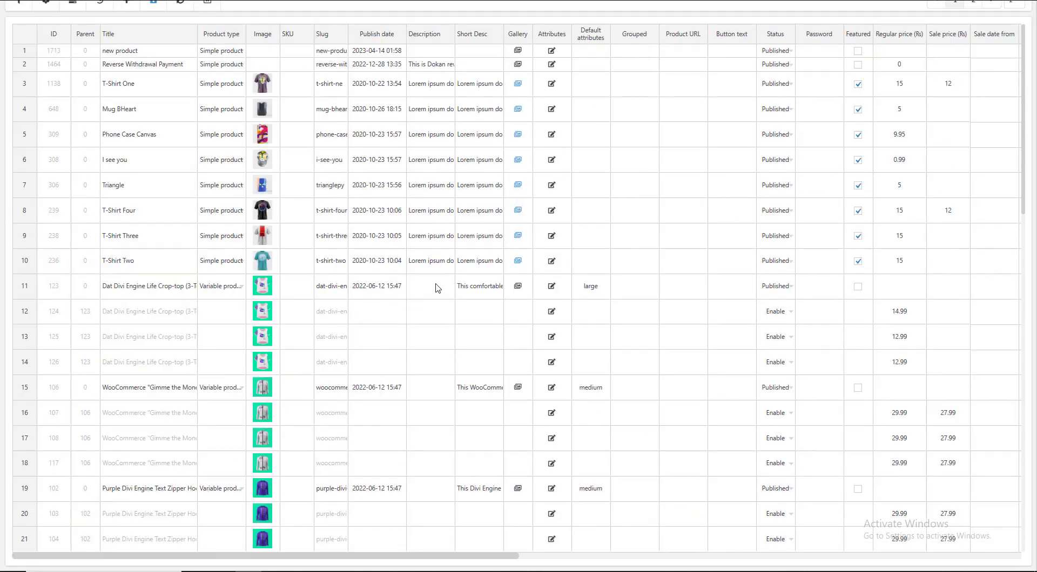
scroll(437, 287, down, 10)
drag(491, 557, 64, 165)
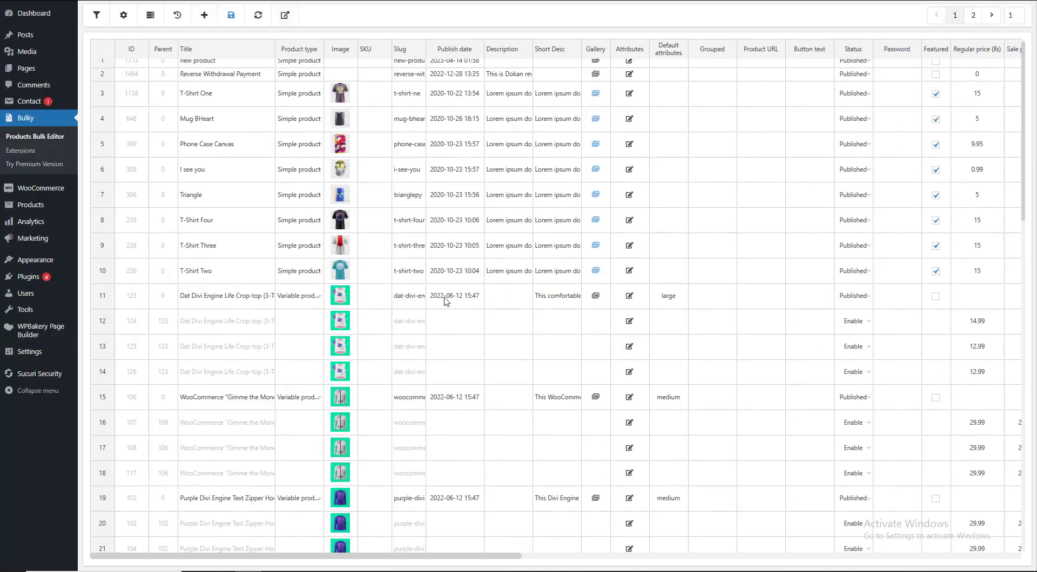
scroll(444, 296, down, 10)
scroll(448, 294, up, 10)
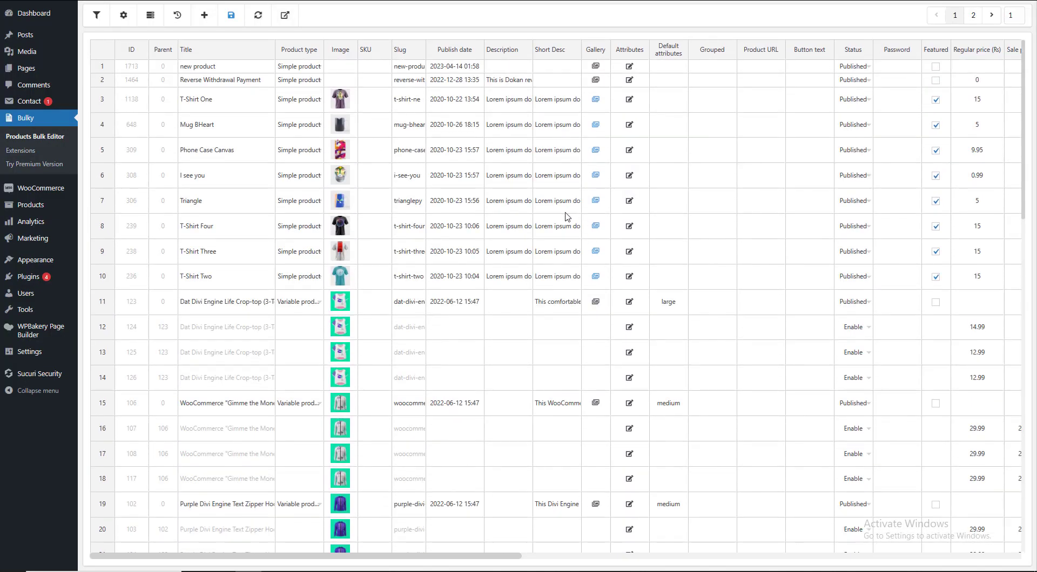